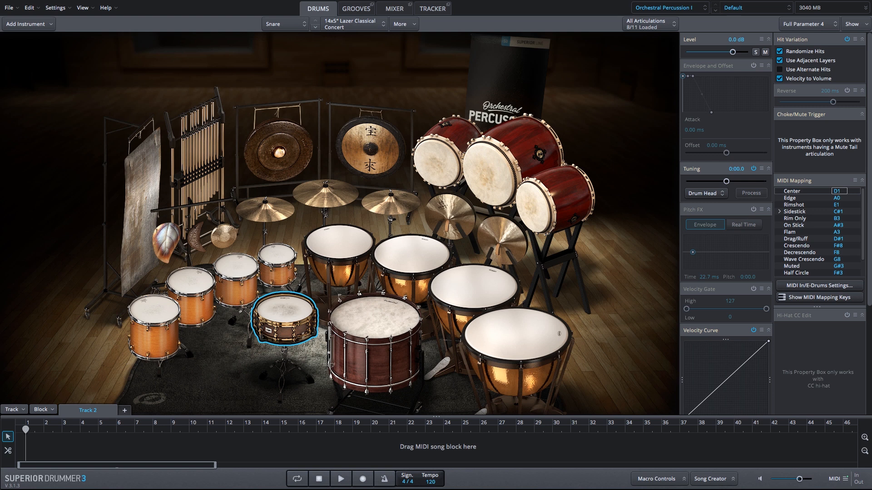
- Audition the bass drum, snare and four toms of the orchestral percussion kit
left_click(745, 8)
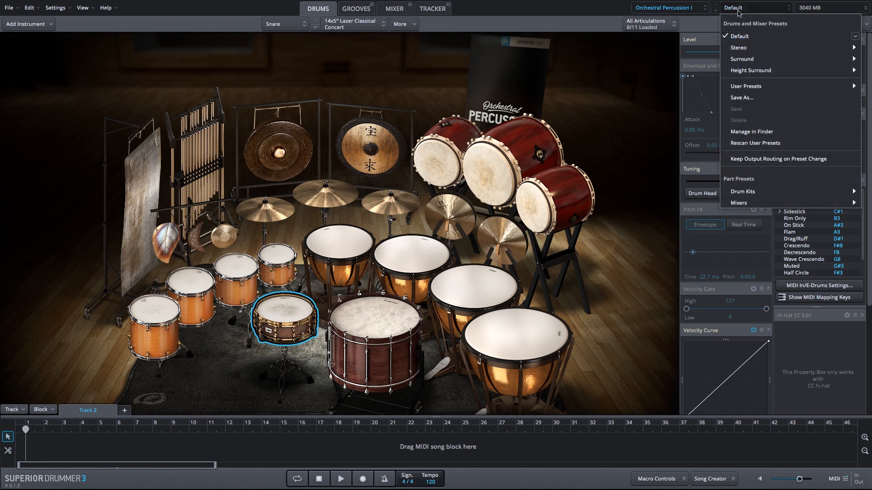
left_click(664, 66)
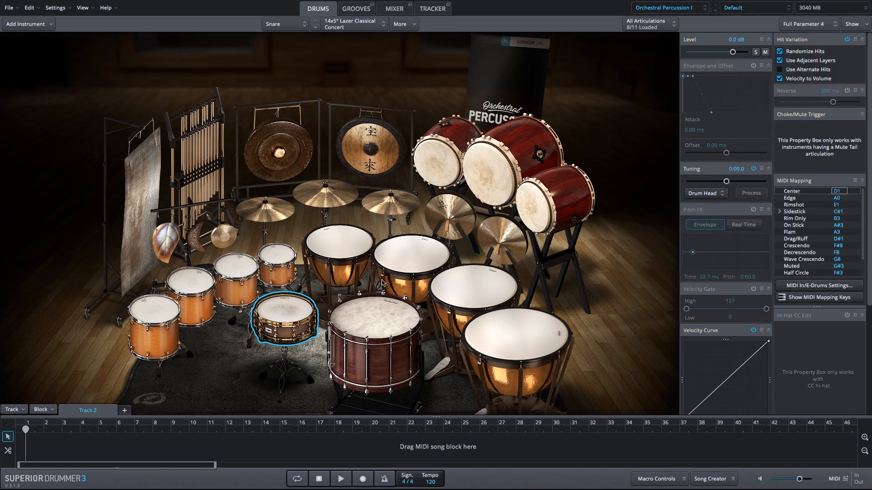
left_click(363, 321)
left_click(289, 311)
left_click(278, 268)
left_click(241, 274)
left_click(190, 277)
left_click(159, 313)
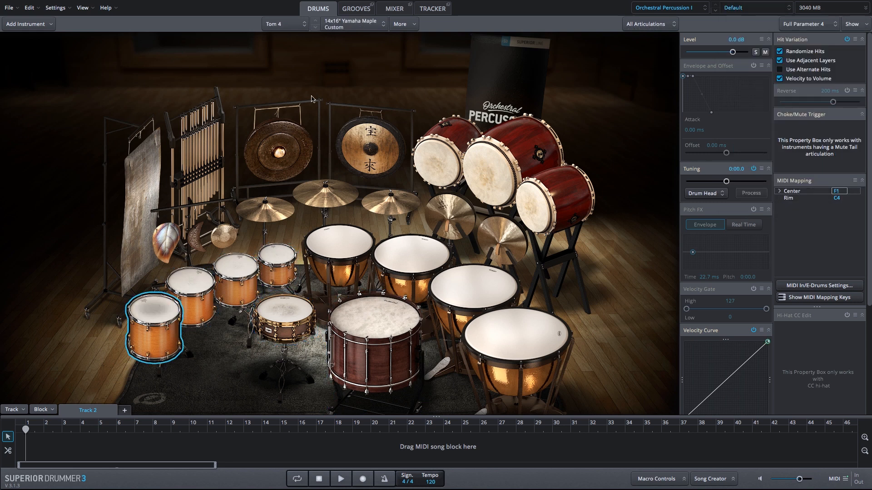
- Insert a Multiband Compressor in the first effect slot of the mixer's Outrig channel
left_click(394, 9)
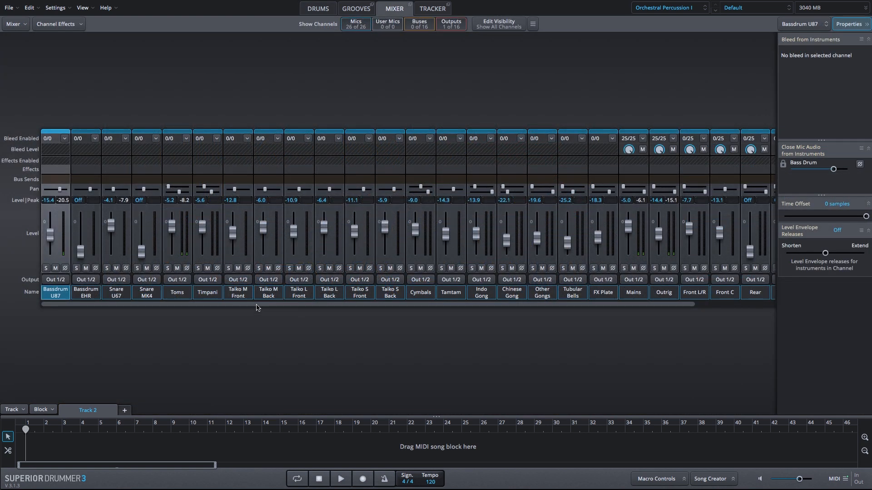
left_click_drag(257, 305, 381, 321)
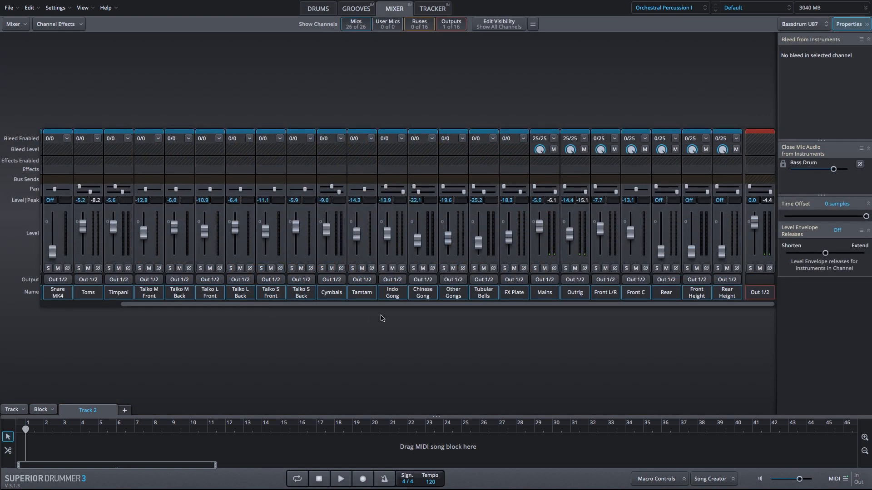
left_click(579, 296)
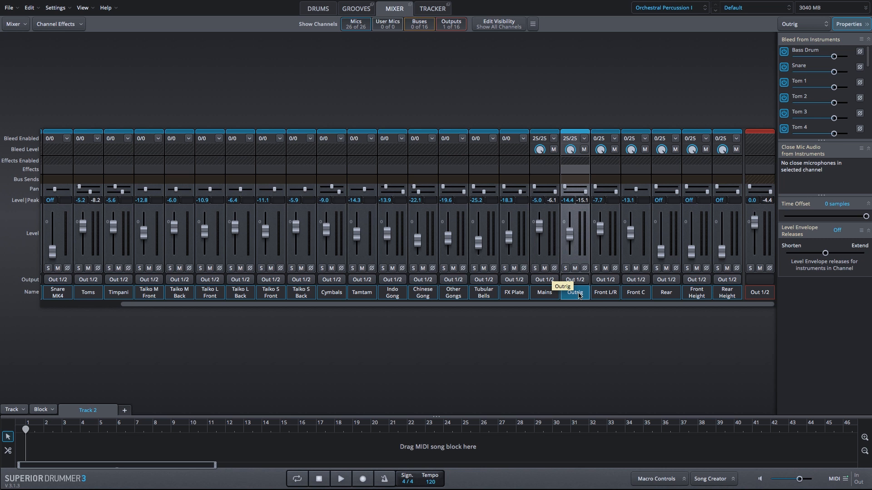
left_click(575, 171)
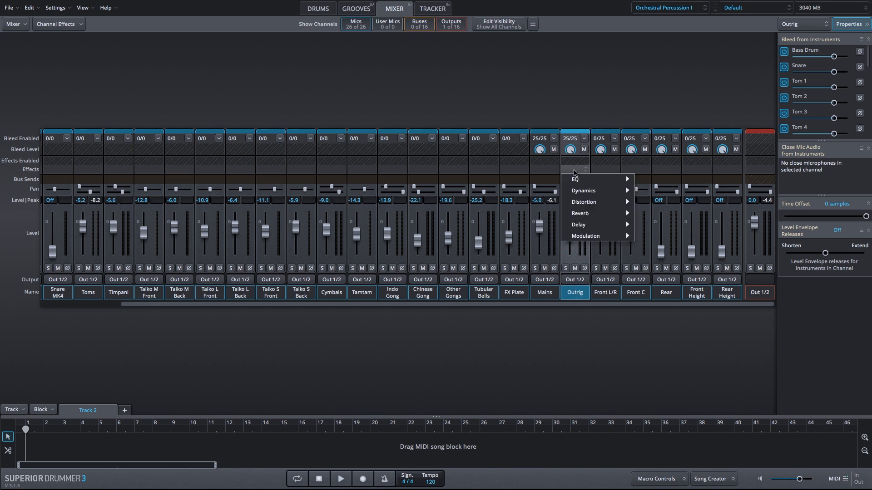
mouse_move(585, 191)
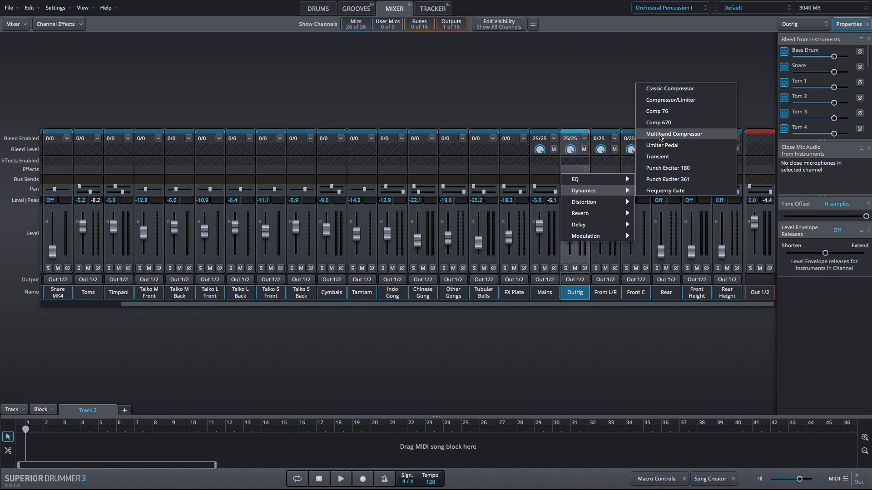
left_click(659, 134)
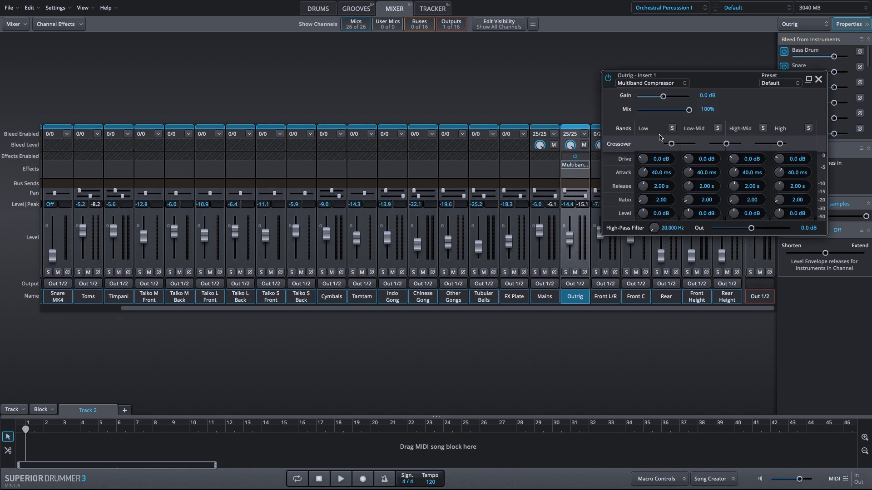
- Load the Drum Bus Lift preset in the Multiband Compressor, with mix at 100% and gain at 5.0 dB
left_click(776, 84)
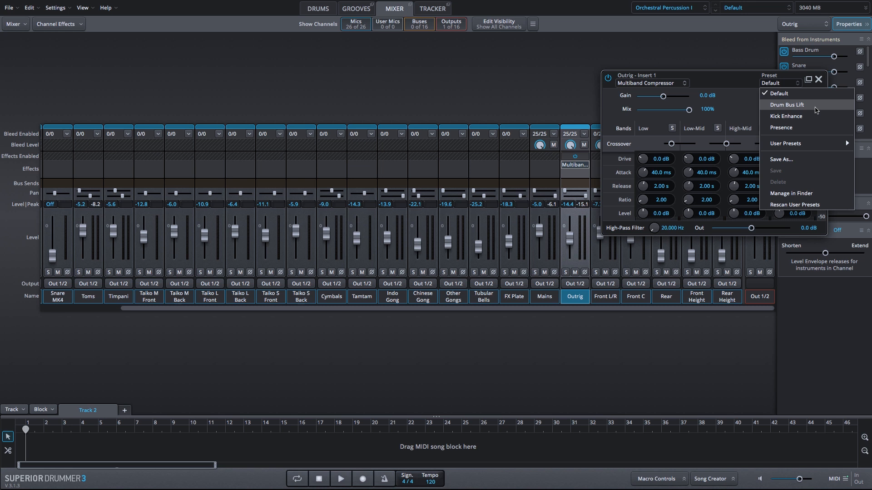
left_click(816, 109)
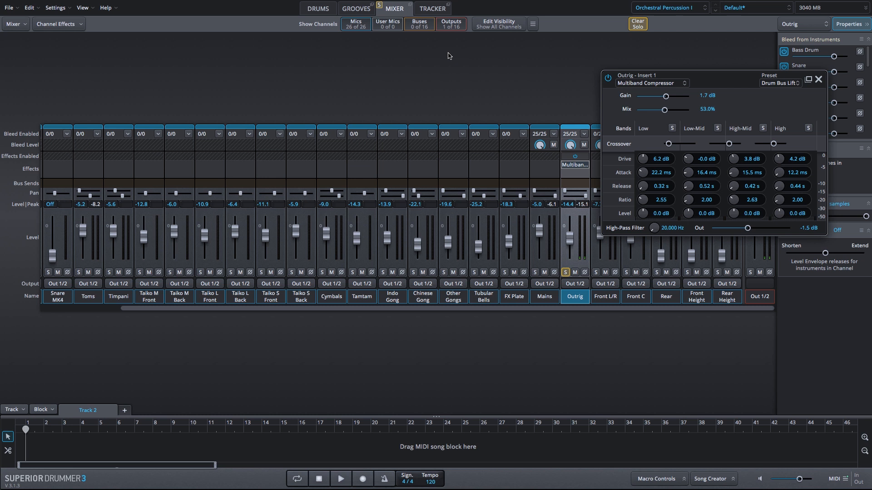
left_click_drag(664, 109, 716, 109)
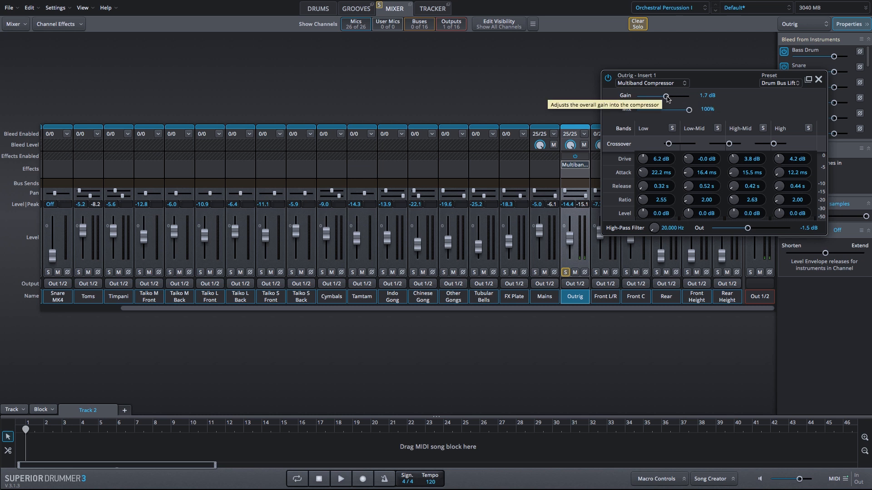
left_click_drag(667, 98, 705, 95)
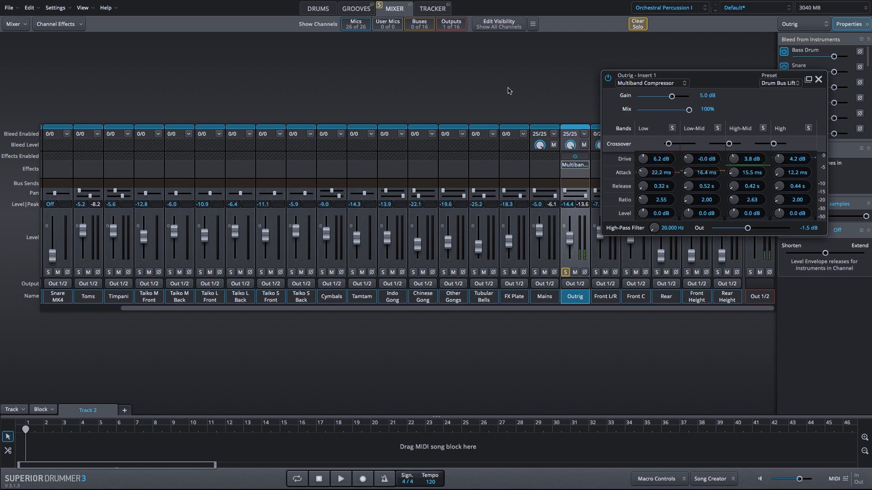
- Compare the Outrig sound with the Multiband Compressor bypassed and re-enabled, and close the effect
left_click(608, 80)
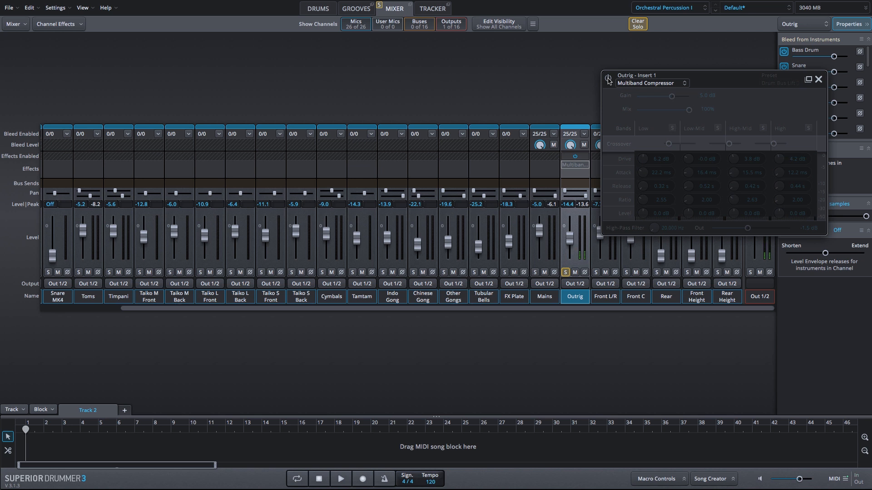
left_click(609, 81)
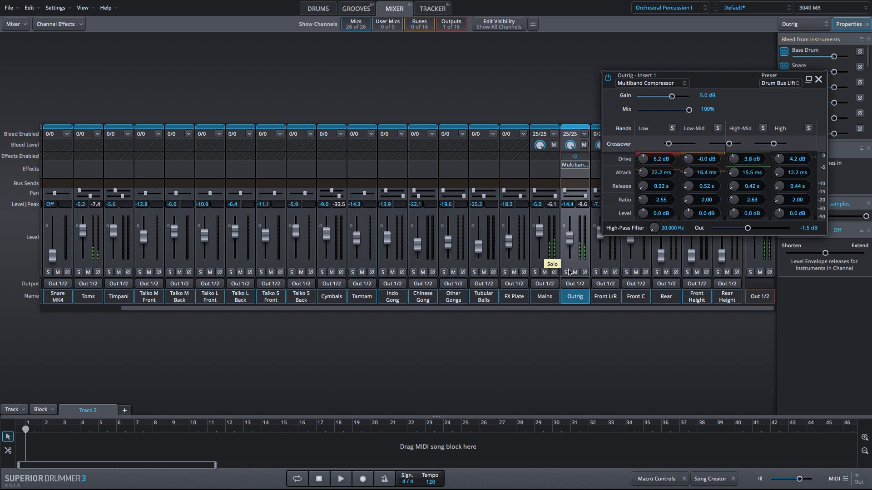
left_click(818, 79)
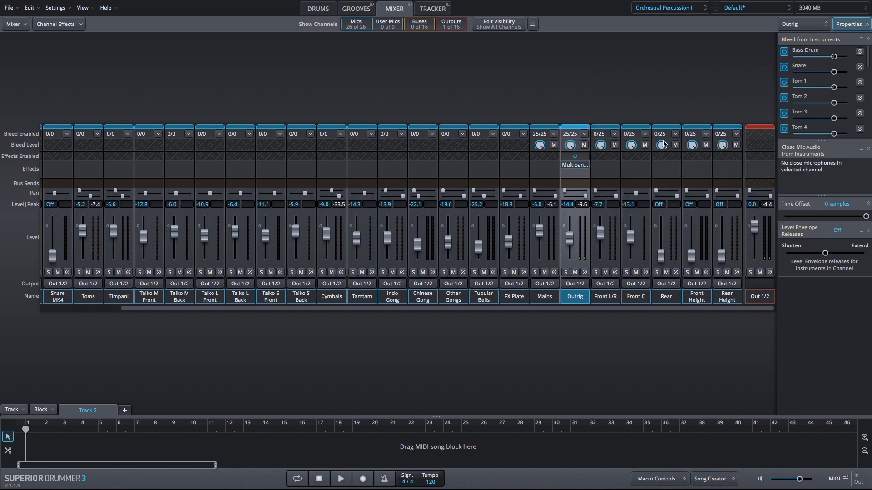
- Add a Tape Simulator after the compressor on the Outrig channel and set its bias to 0.0%
left_click(580, 172)
mouse_move(579, 208)
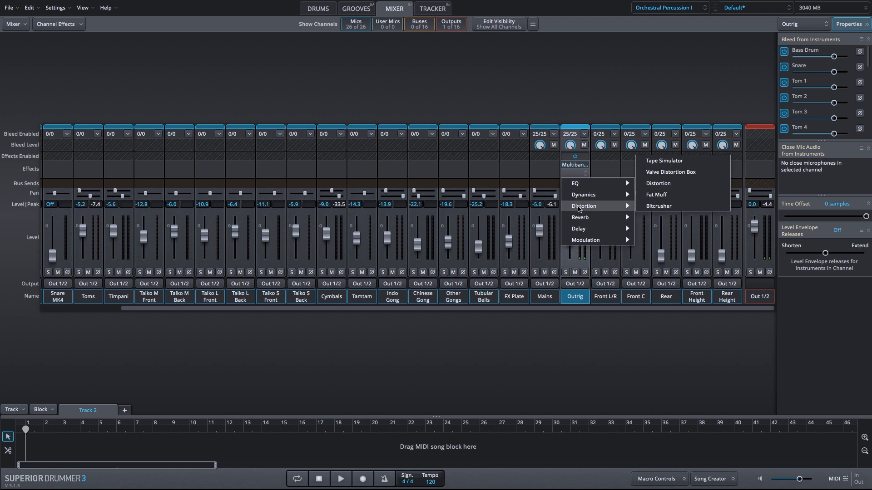
left_click(664, 161)
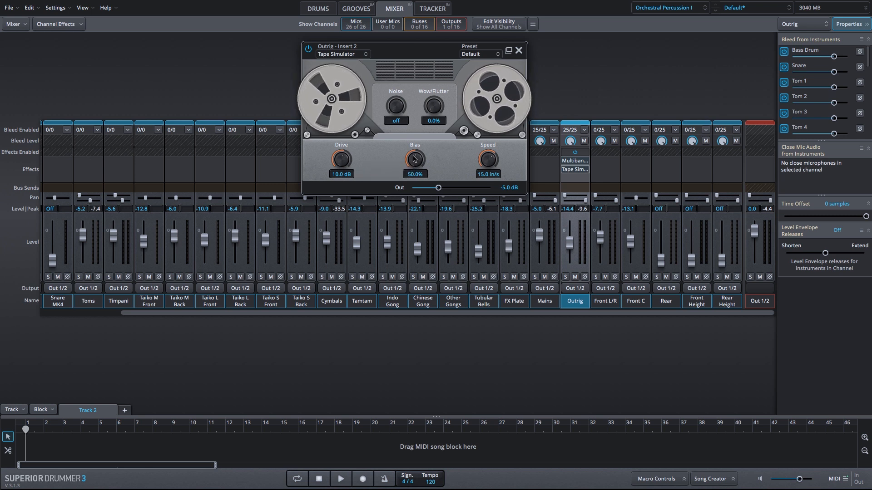
left_click_drag(400, 167, 400, 193)
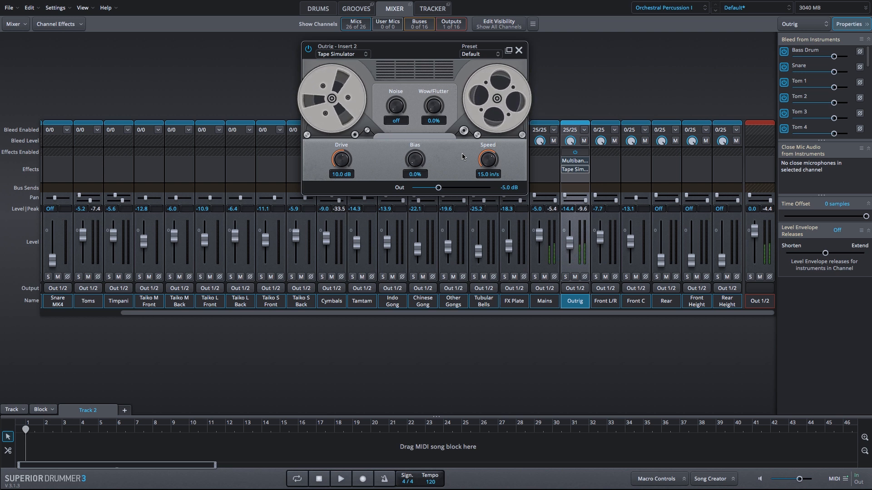
left_click(565, 276)
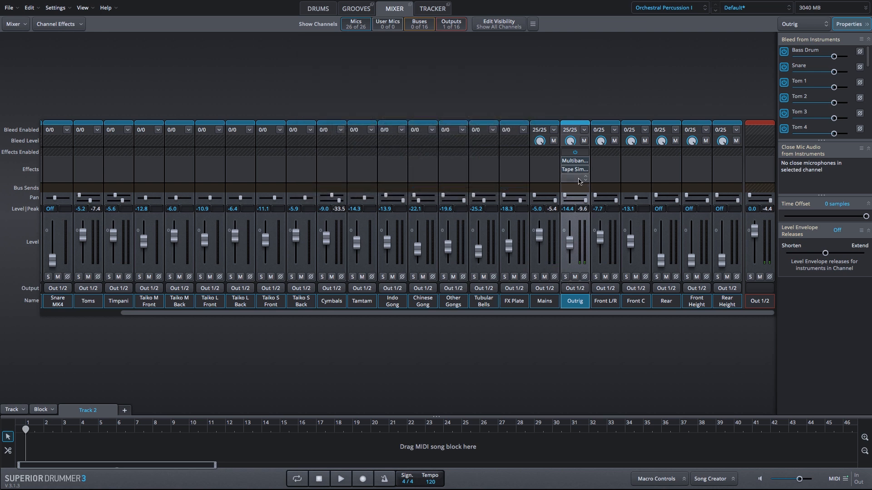
- Insert a Hall Reverb after the Tape Simulator on the Outrig channel
left_click(577, 178)
mouse_move(596, 225)
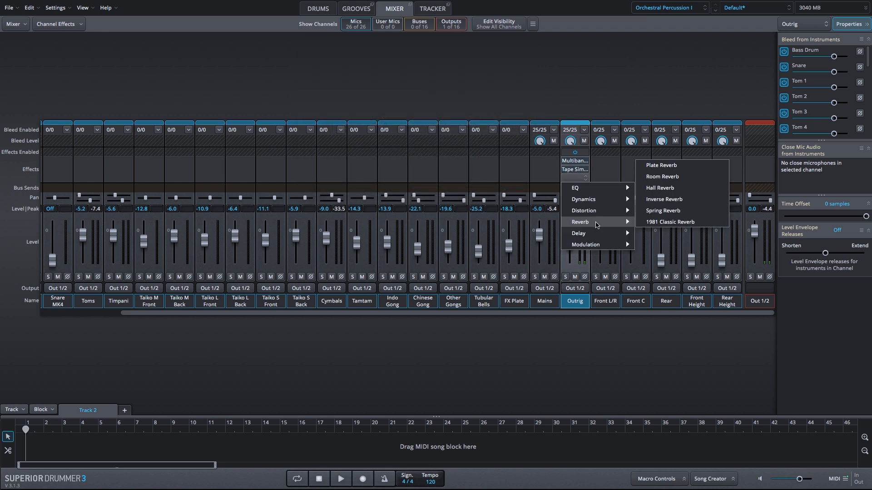
left_click(656, 188)
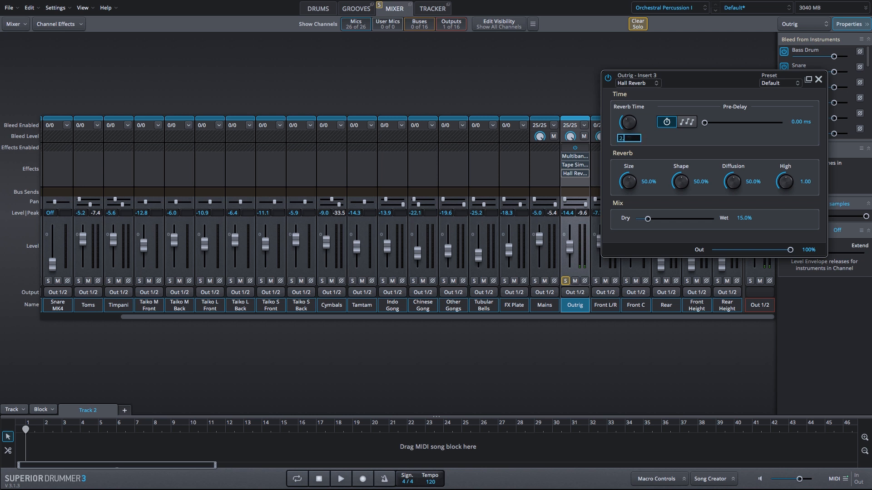
- Set the Hall Reverb to 2.50 s reverb time, 79.5% size and shape, 12.5% diffusion, 0.25 high and 20% wet, and close it
left_click_drag(631, 189, 629, 161)
left_click_drag(684, 183, 680, 209)
double_click(680, 187)
left_click_drag(680, 187, 680, 201)
left_click_drag(783, 180, 771, 249)
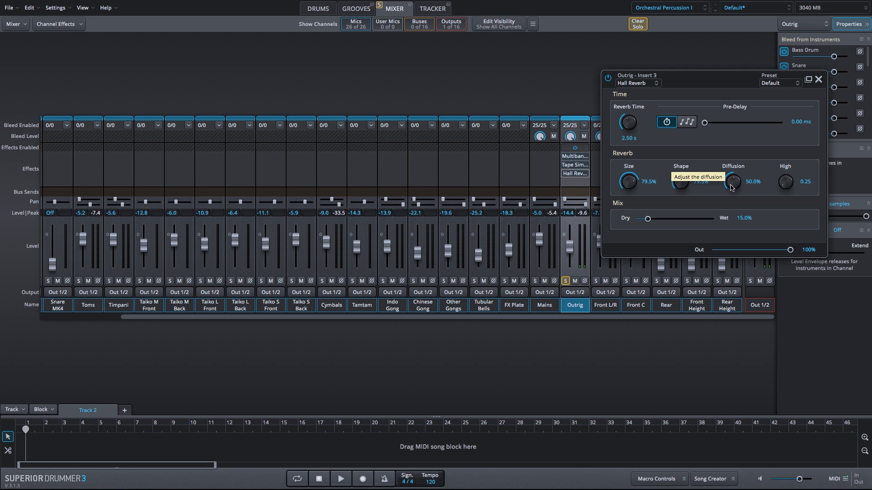
left_click_drag(731, 187, 733, 178)
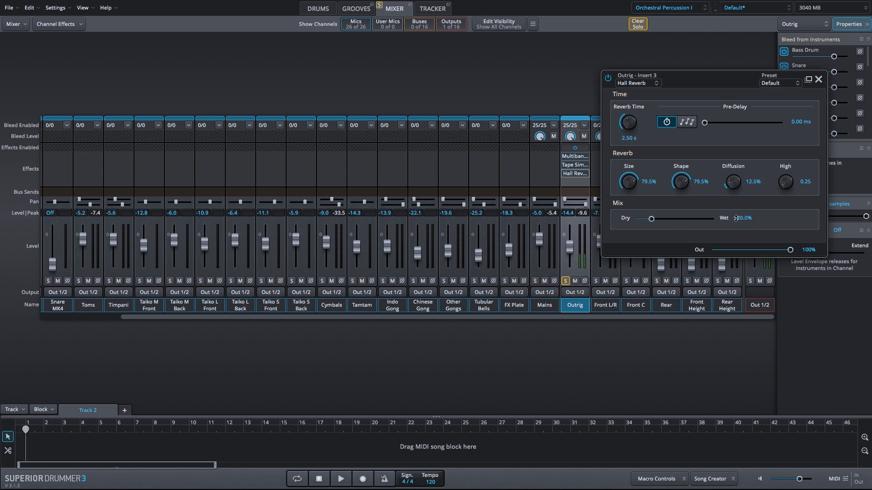
left_click(819, 80)
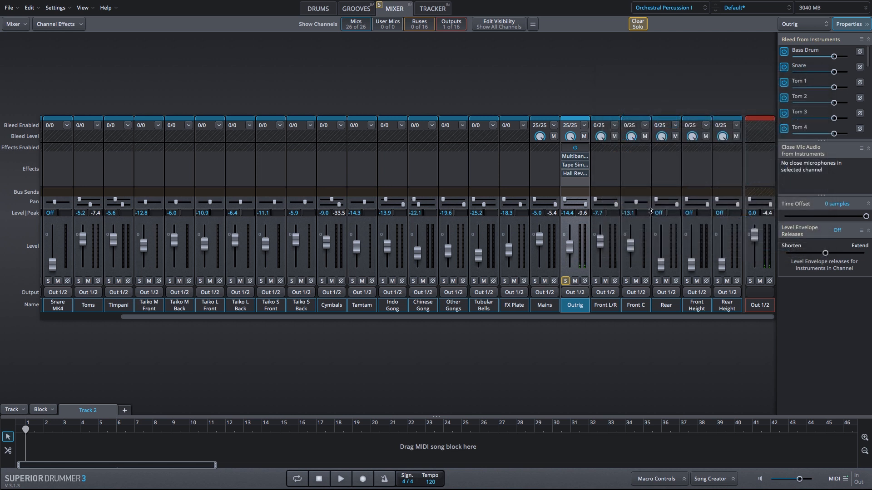
- Take the Outrig channel out of solo and raise its level to about -8.4 dB
left_click(565, 282)
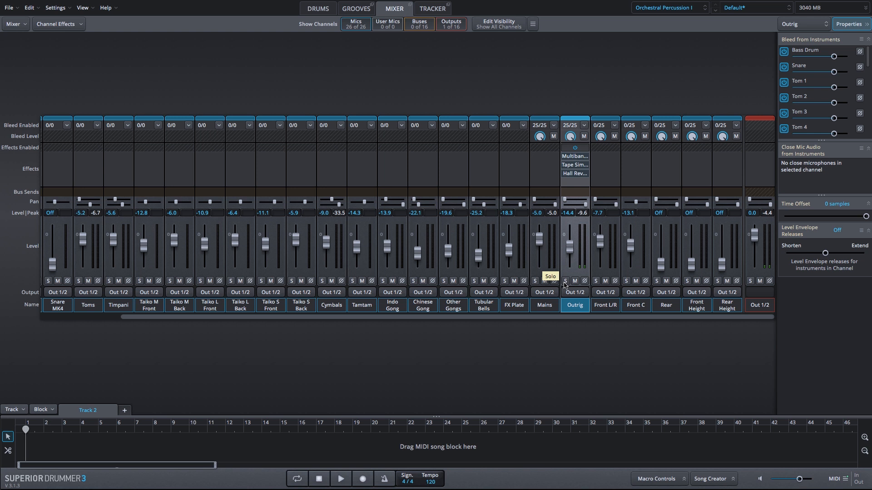
left_click(574, 173)
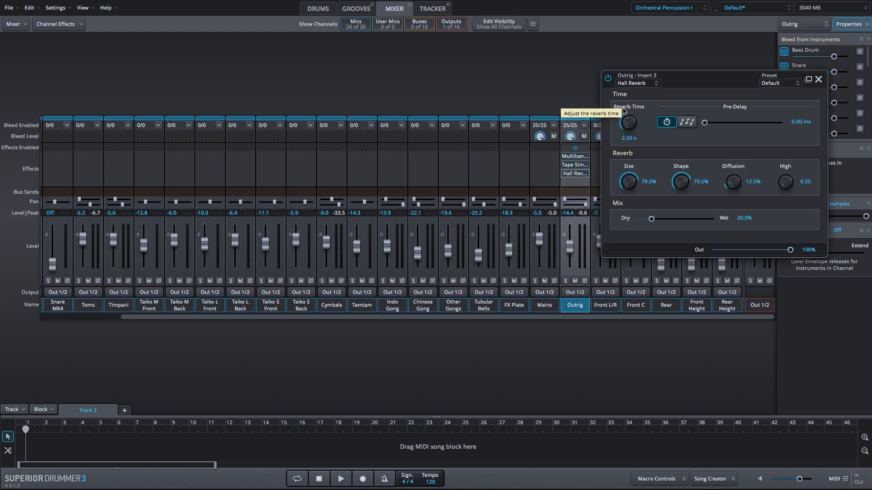
left_click(574, 174)
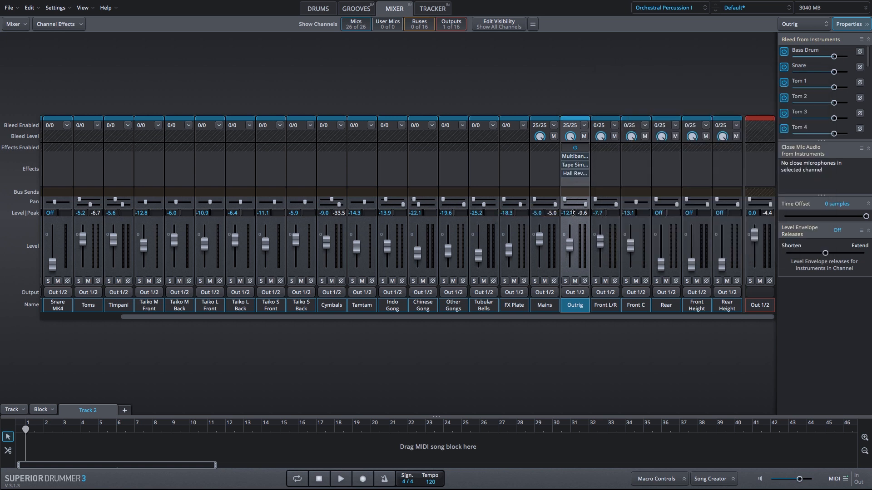
left_click_drag(572, 213, 573, 210)
left_click_drag(572, 212, 572, 208)
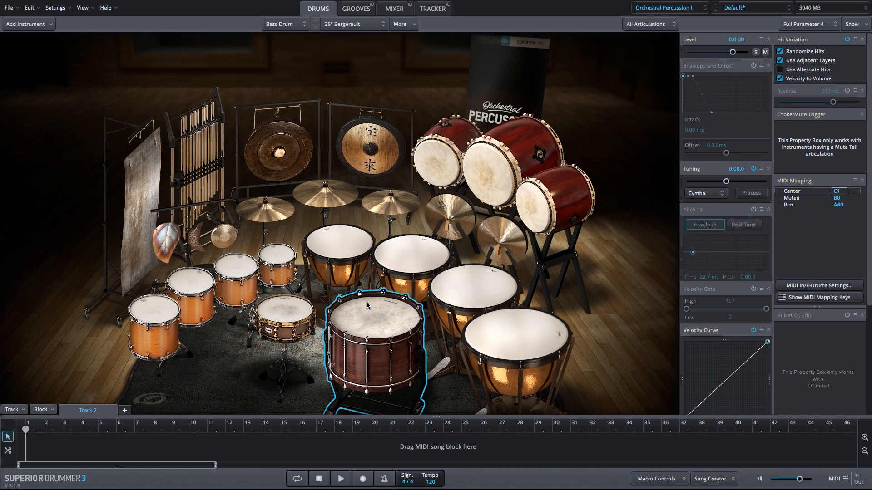
- Play the toms on the drum kit to hear the processed Outrig channel in the mix
left_click(278, 258)
left_click(213, 287)
left_click(174, 320)
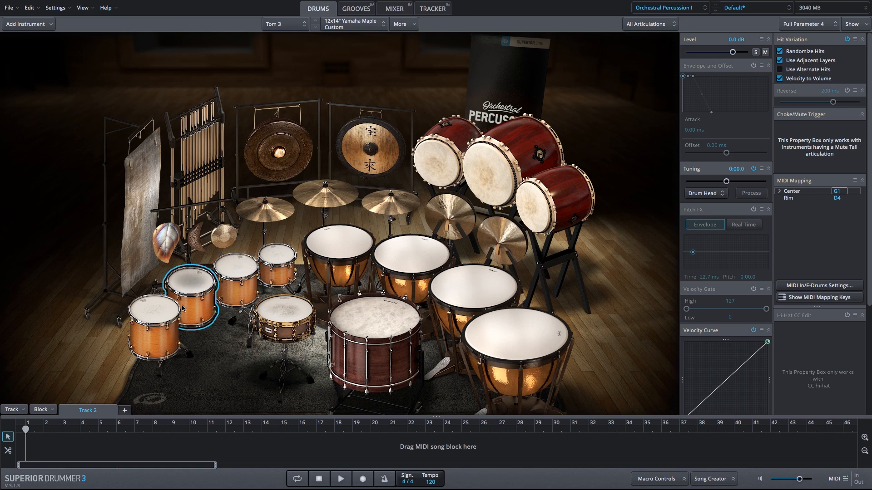
left_click(162, 321)
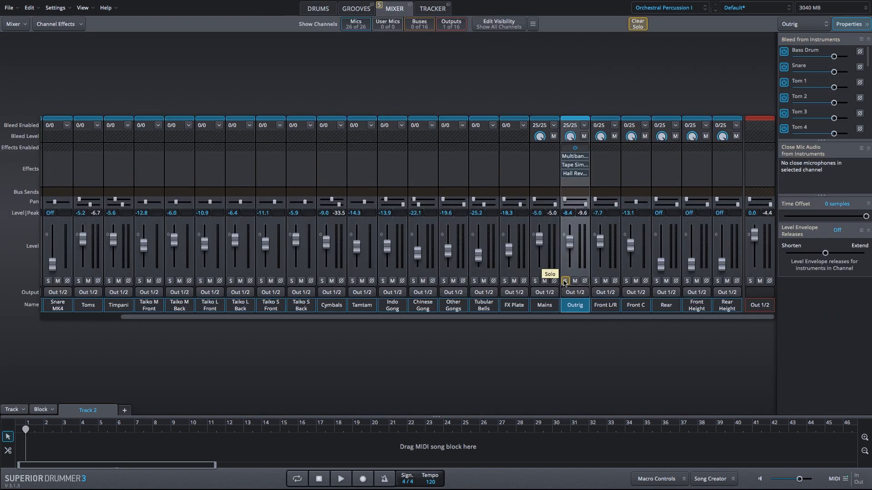
- Set the Outrig channel's Tape Simulator drive to 6.1 dB and its output level to -3 dB
left_click(575, 165)
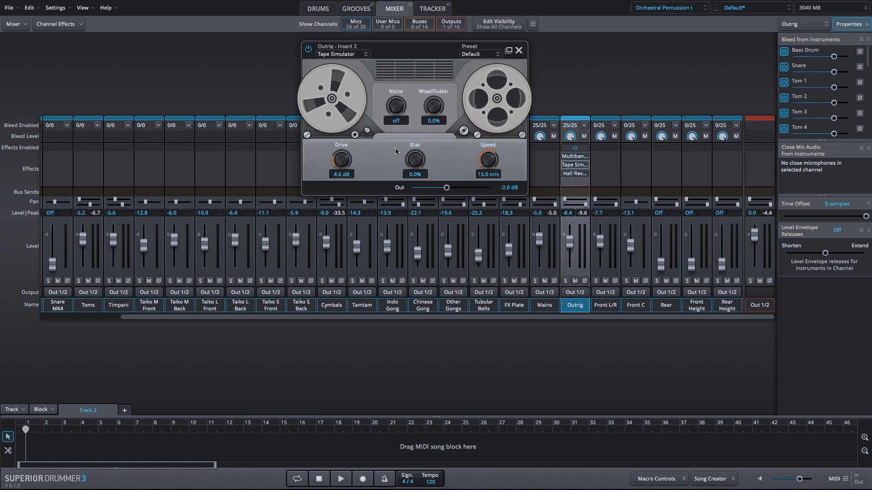
left_click_drag(343, 158, 344, 155)
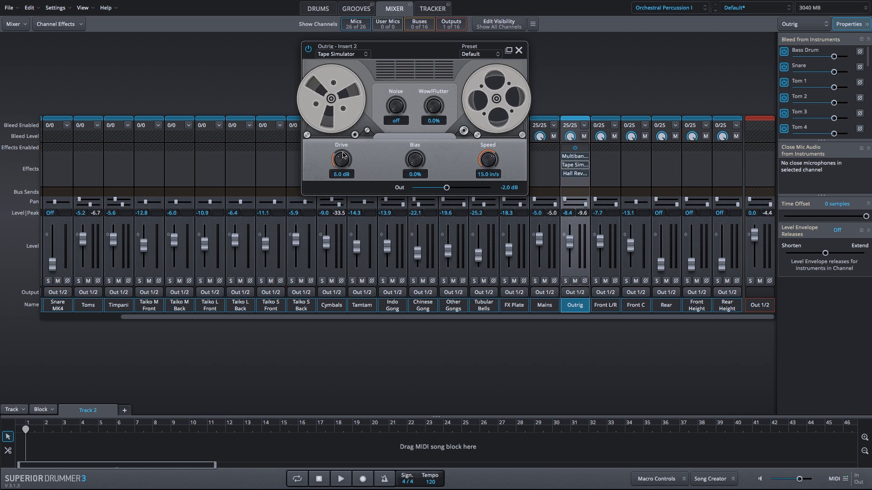
double_click(508, 188)
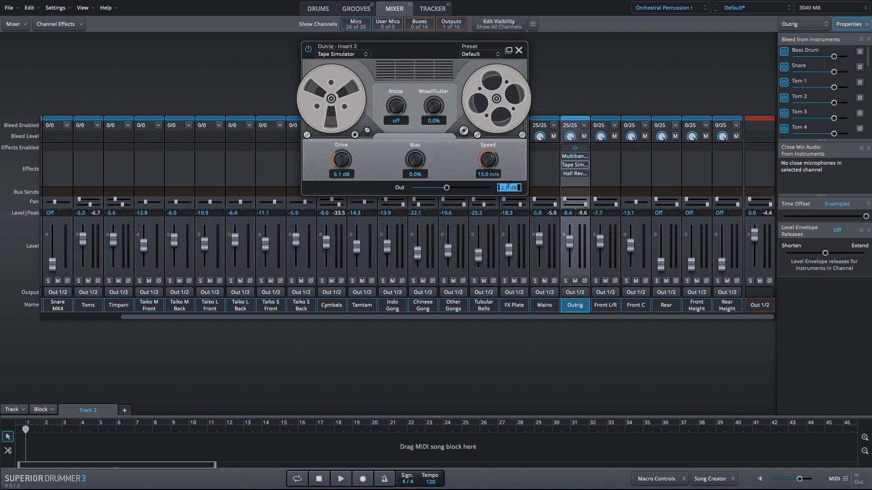
type("-3")
key("Return")
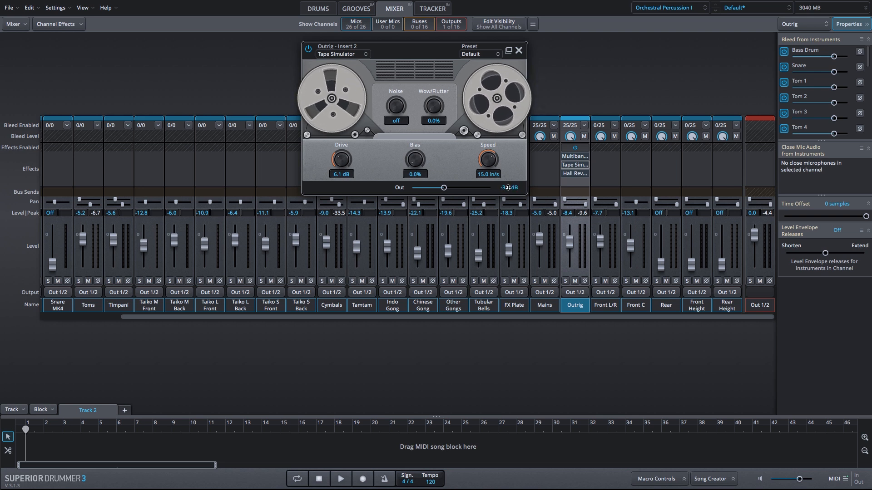
- Close the Outrig Tape Simulator and play the snare and the four toms on the drum kit
left_click(518, 50)
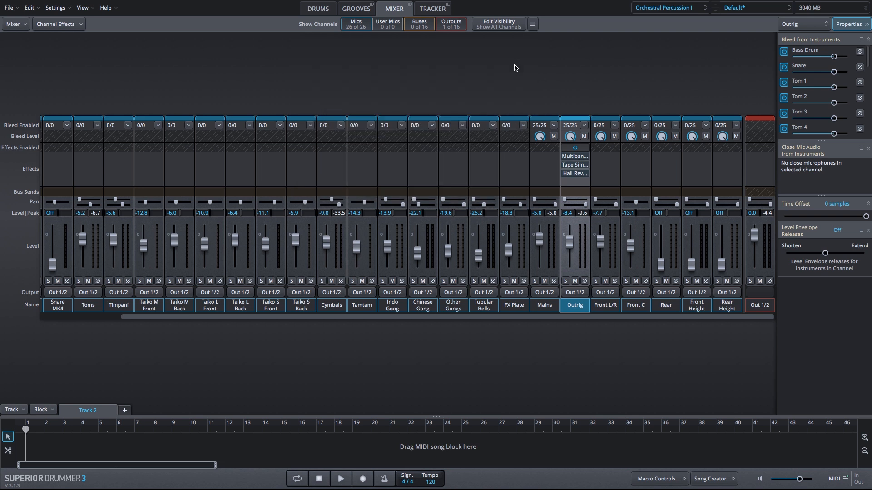
left_click(314, 12)
left_click(294, 314)
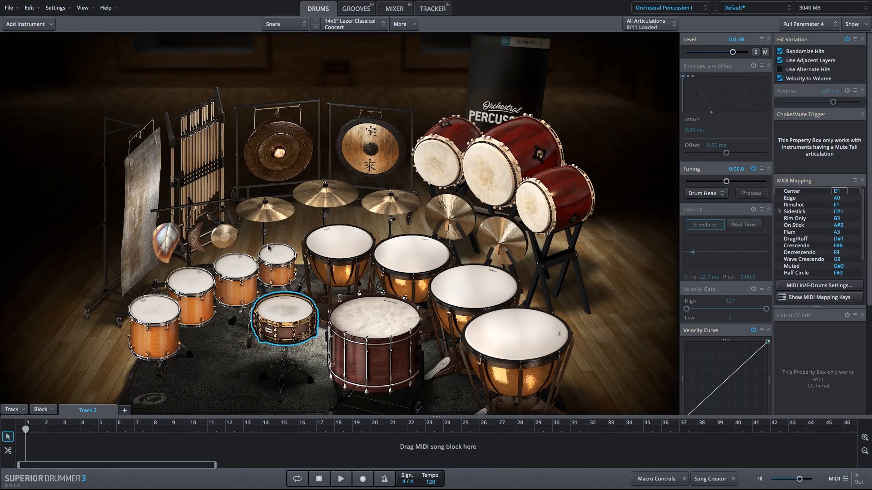
left_click(270, 249)
left_click(248, 263)
left_click(191, 281)
left_click(154, 314)
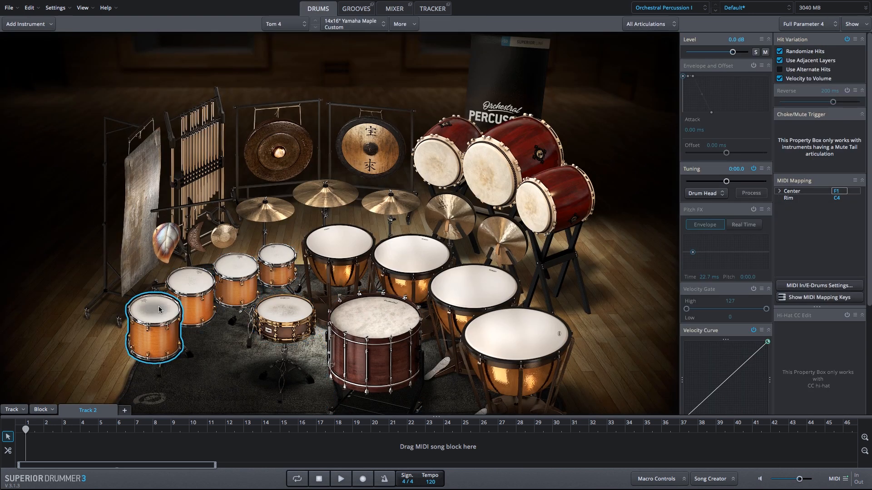
- Compare the Outrig channel in the mixer with all its effects bypassed and enabled
left_click(393, 11)
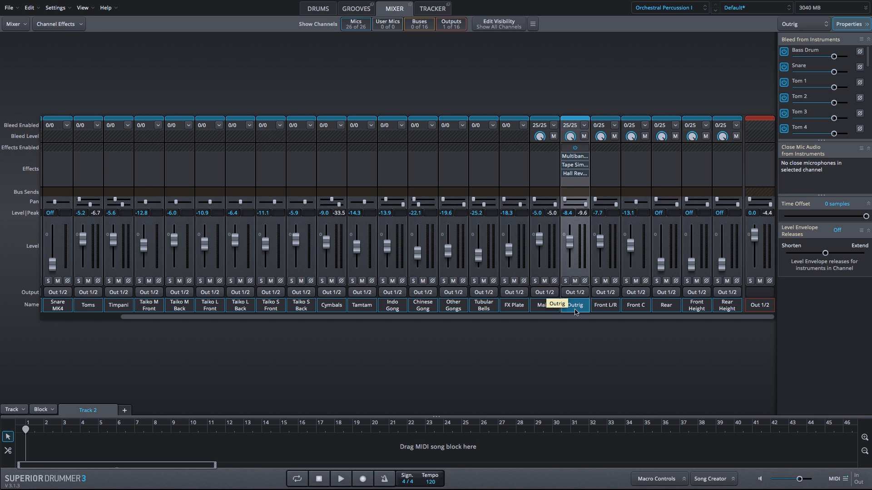
left_click(575, 149)
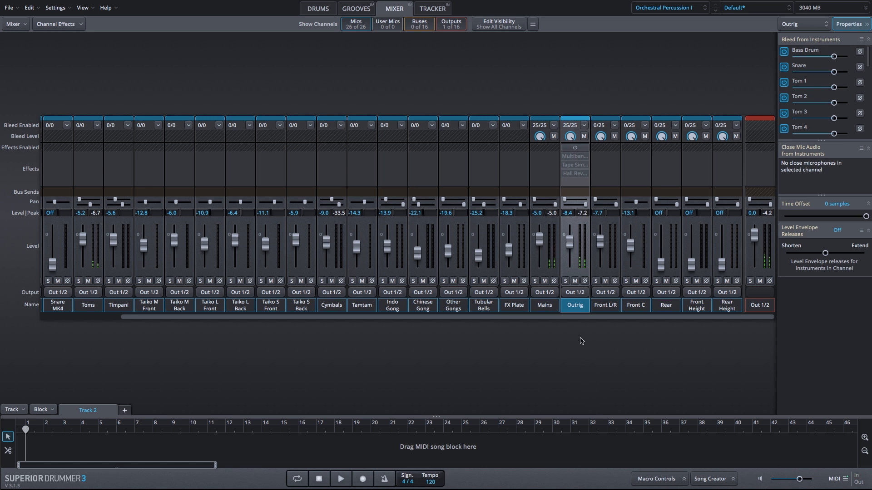
left_click(576, 148)
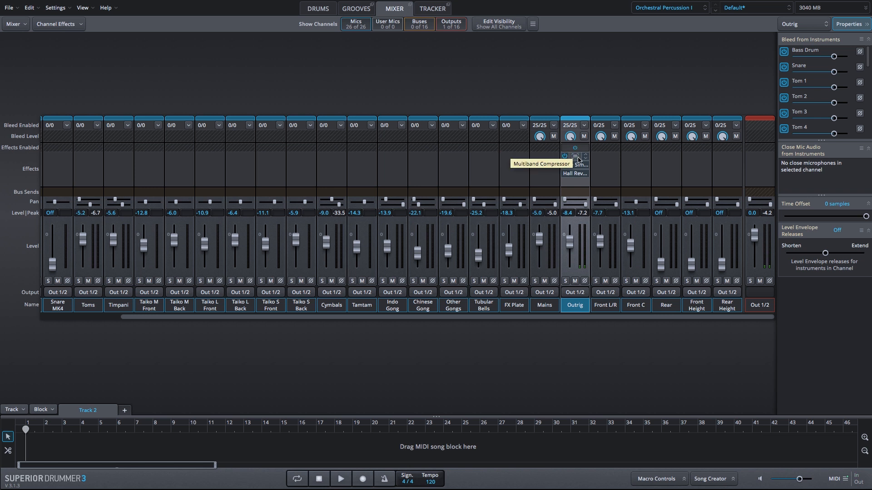
- Audition the Outrig Hall Reverb with its size at 27%, restore the size to 79.5% and close the effect
left_click(576, 175)
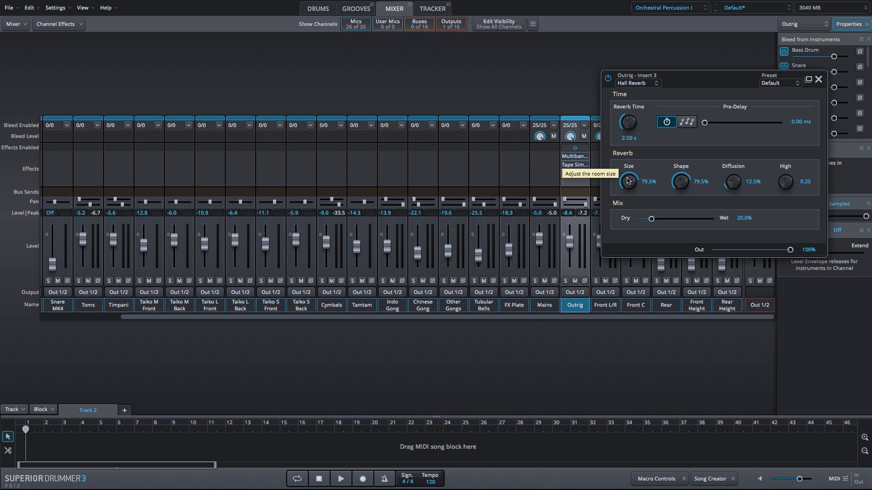
left_click_drag(628, 180, 620, 219)
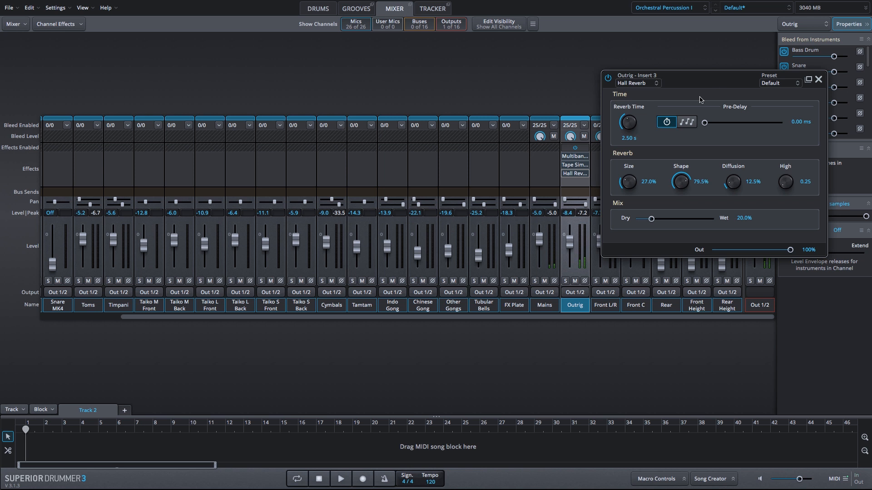
left_click_drag(624, 185, 628, 139)
left_click(818, 80)
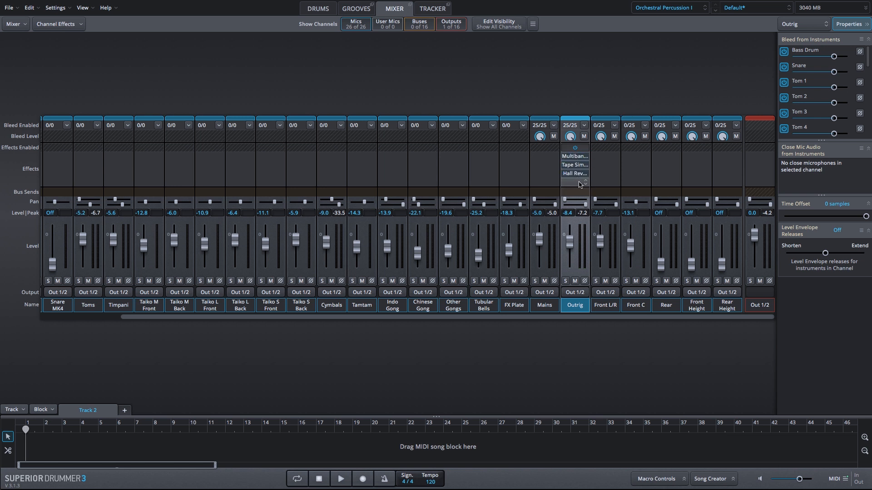
- Enable bleed from all instruments on the Front L/R channel and lower its level to about -11 dB
left_click(604, 313)
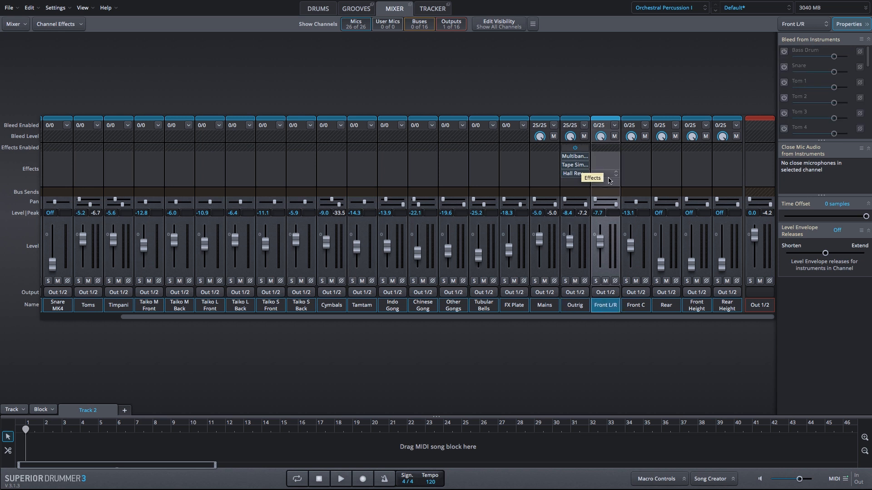
left_click(616, 126)
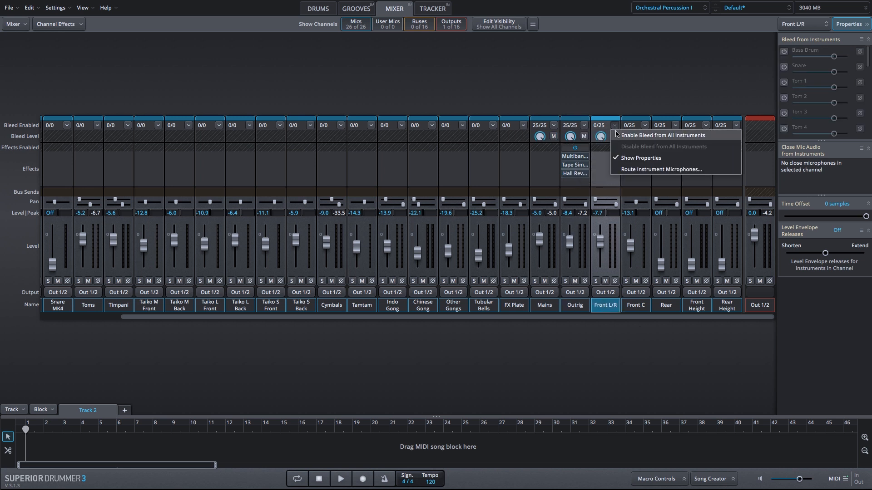
left_click(623, 135)
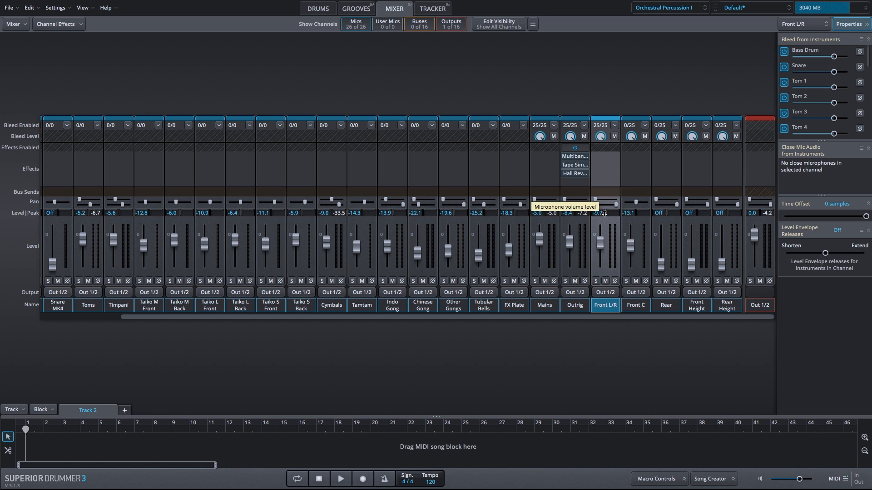
left_click_drag(605, 213, 603, 253)
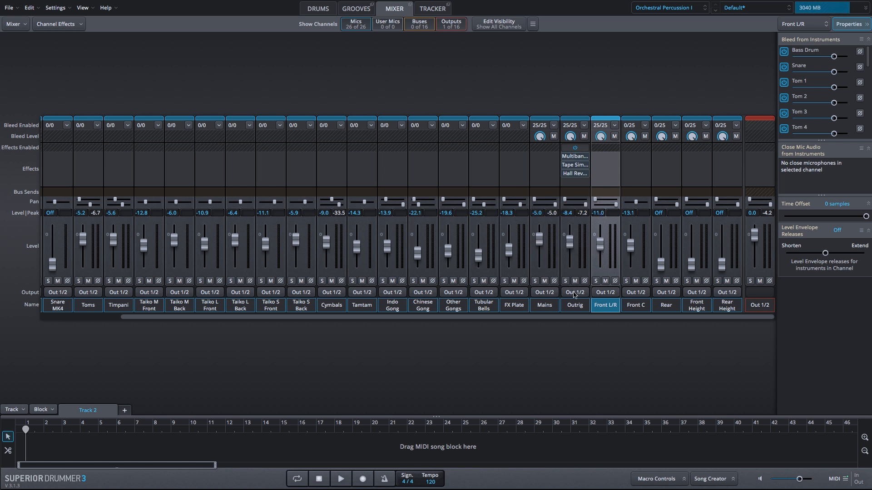
- Listen to the Front L/R channel soloed, then compare the mix with that channel muted and unmuted
left_click(596, 282)
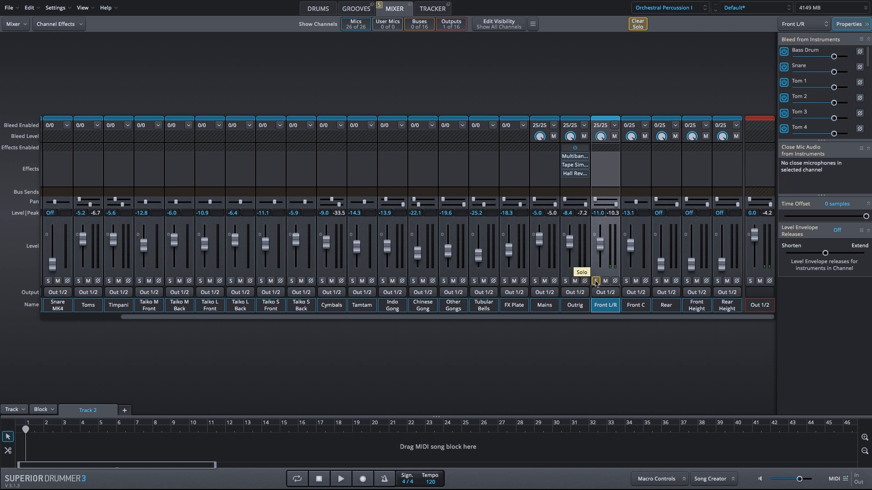
left_click(597, 282)
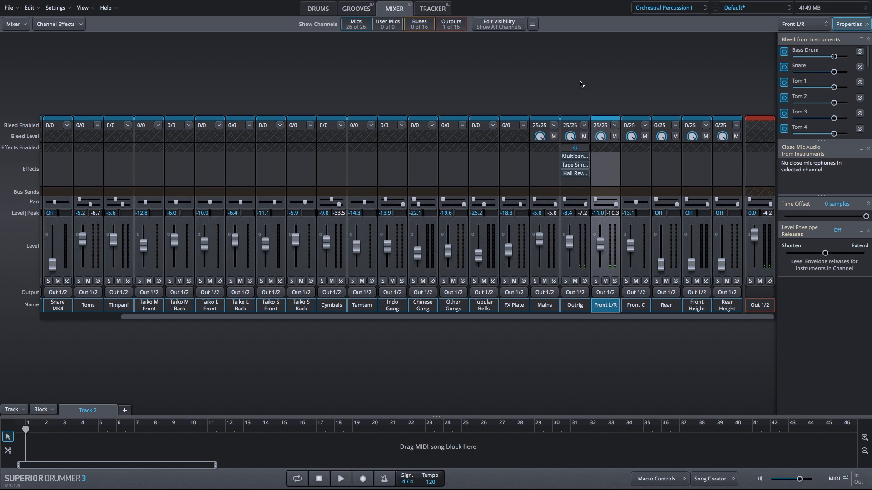
left_click(607, 281)
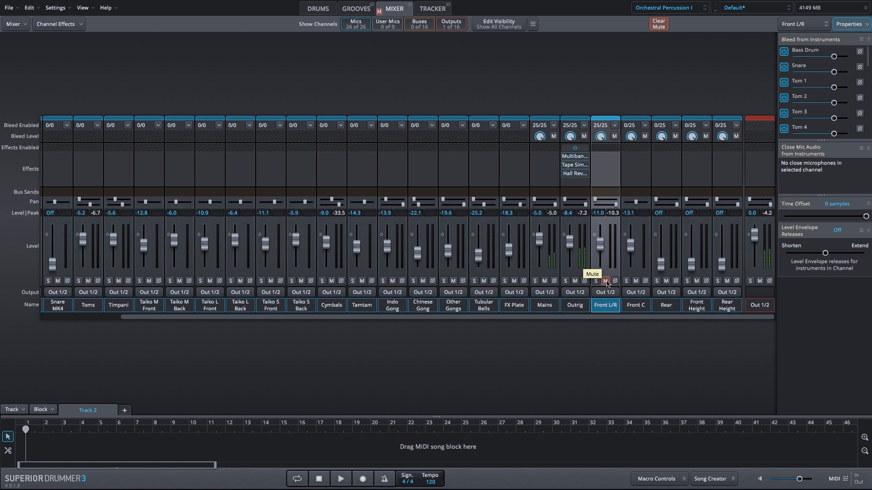
left_click(606, 281)
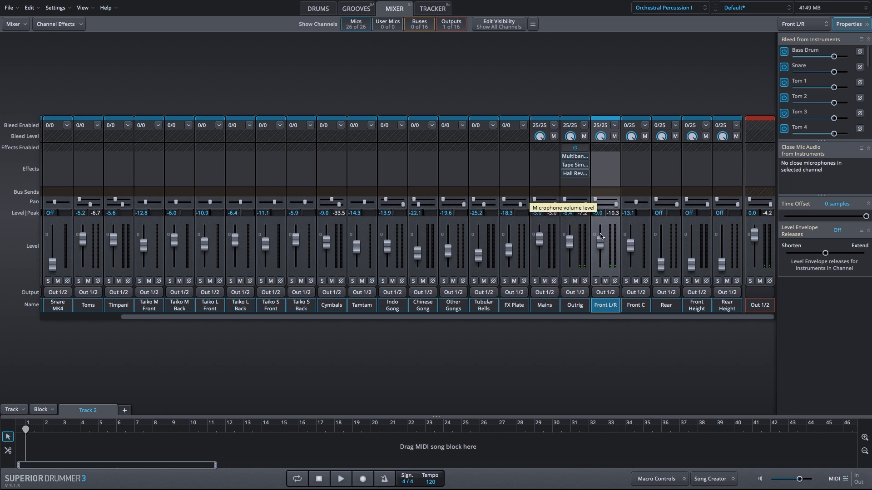
- Raise the Front L/R channel to about -8.4 dB and compare the mix with it muted and unmuted
left_click_drag(599, 244, 600, 244)
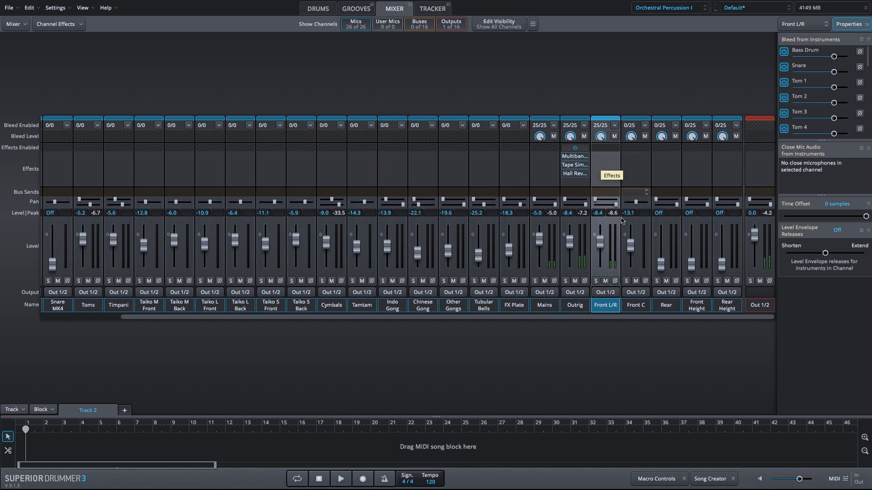
left_click(606, 281)
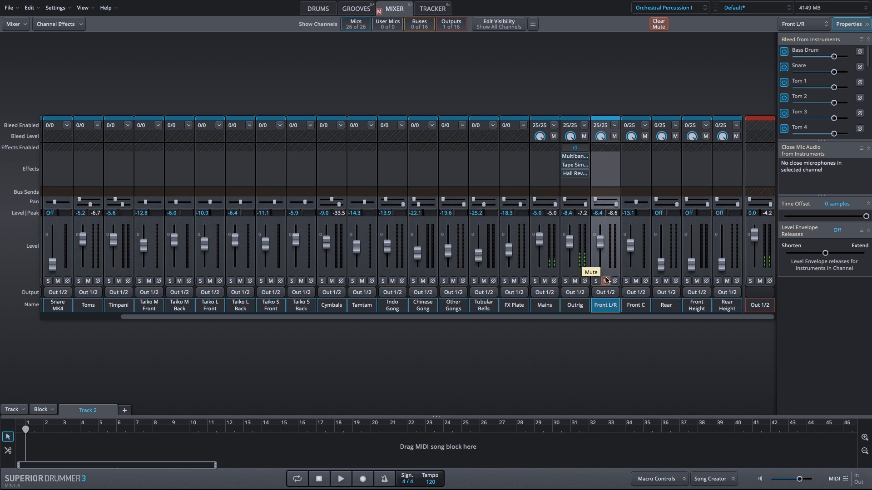
left_click(606, 281)
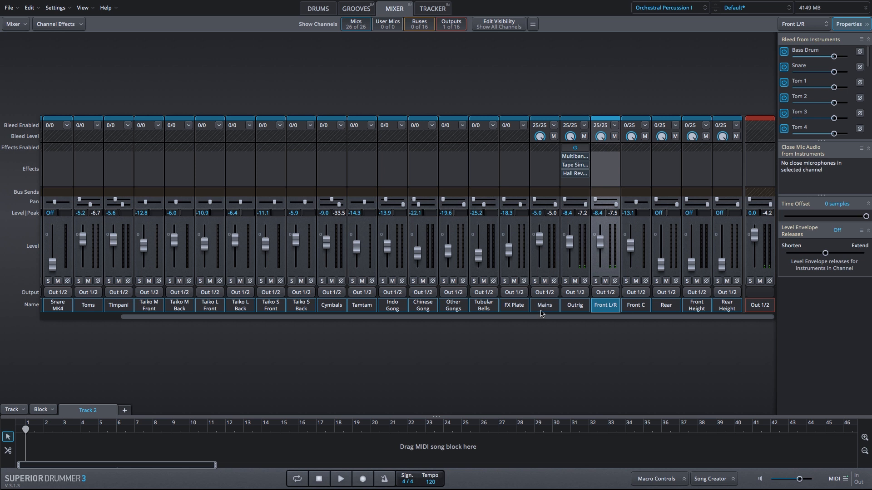
- Select the Outrig and Front L/R channels together and lower both to about -12.4 dB
left_click(575, 305)
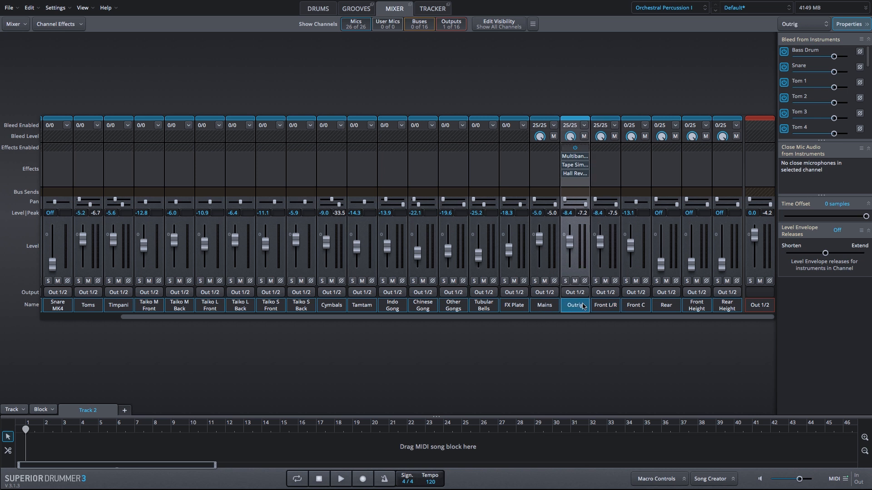
left_click(598, 307, "ctrl")
left_click_drag(602, 219, 588, 277)
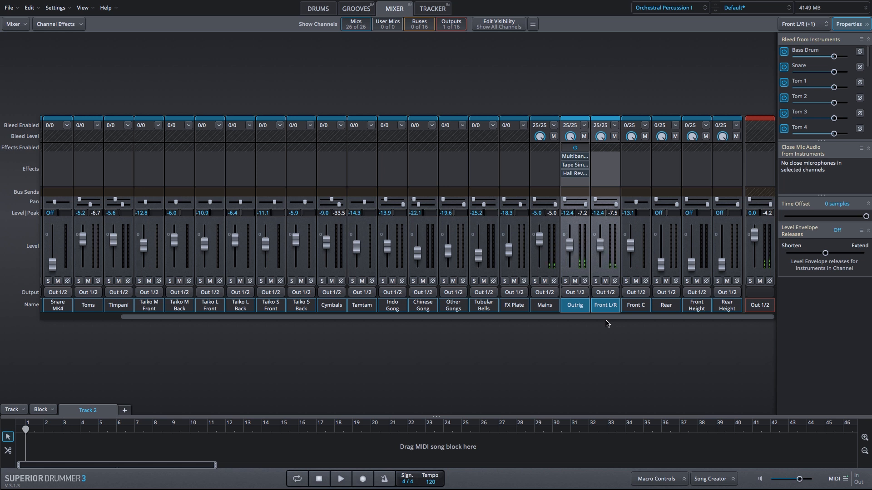
- Raise the Mains channel to about -2.6 dB and bring Outrig and Front L/R back to about -8.4 dB
left_click(318, 9)
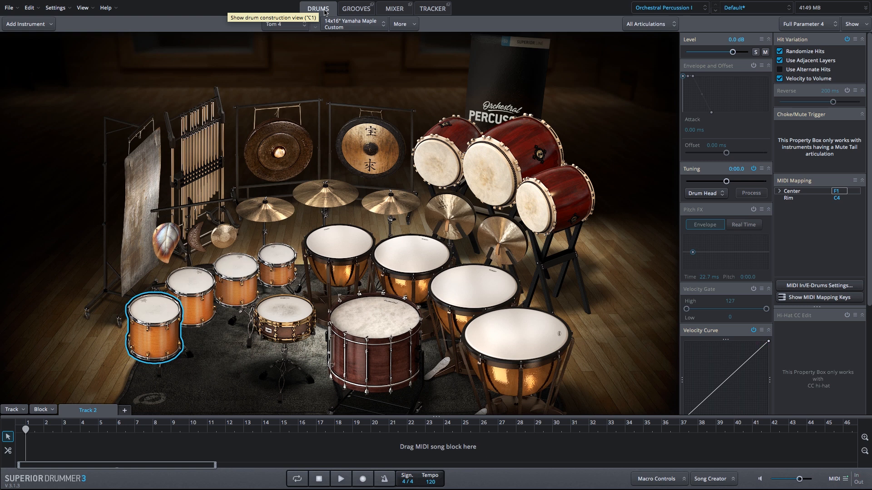
key("alt+3")
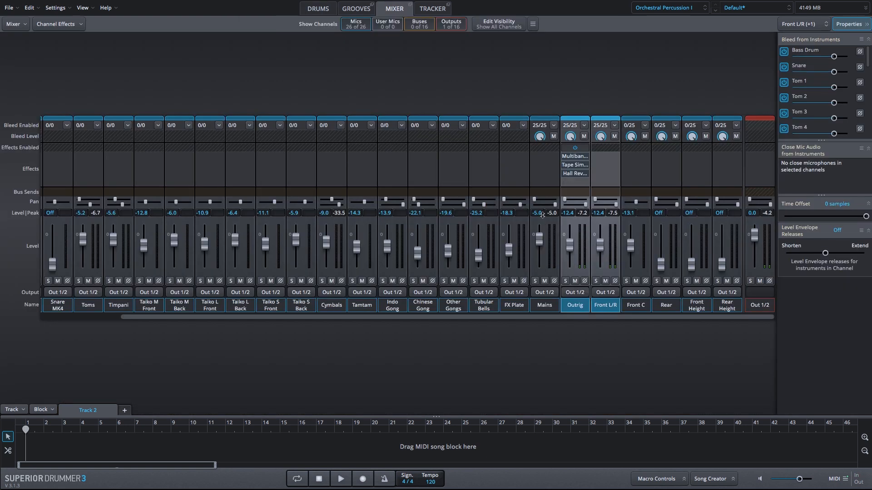
left_click_drag(542, 214, 541, 209)
key("alt+1")
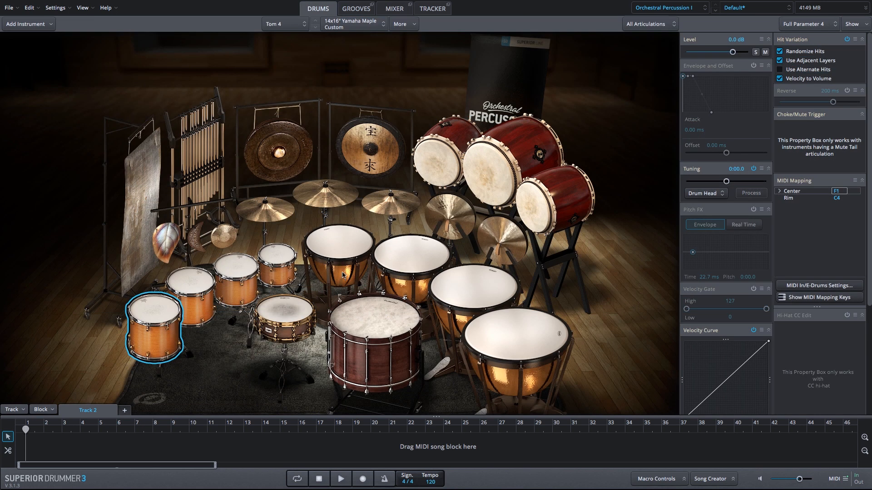
left_click(394, 9)
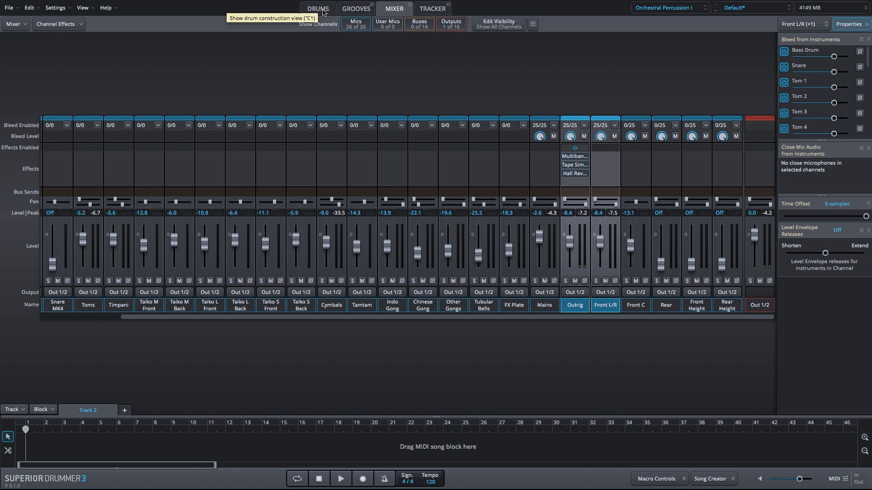
left_click(323, 10)
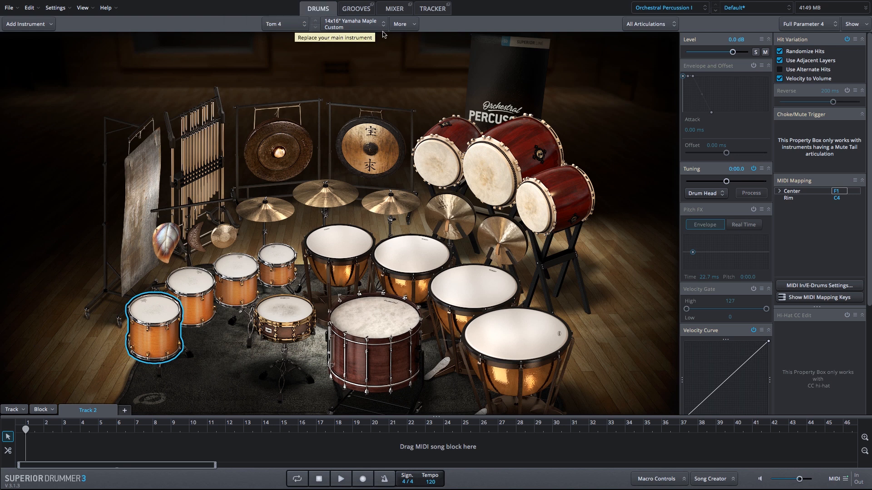
left_click(396, 10)
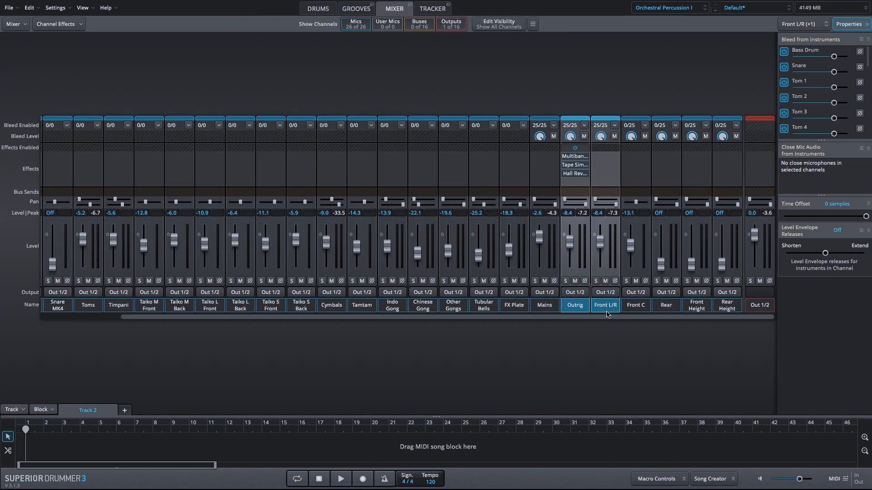
- Review the settings of the Outrig channel's Multiband Compressor, Tape Simulator and Hall Reverb, and close all three
left_click(575, 156)
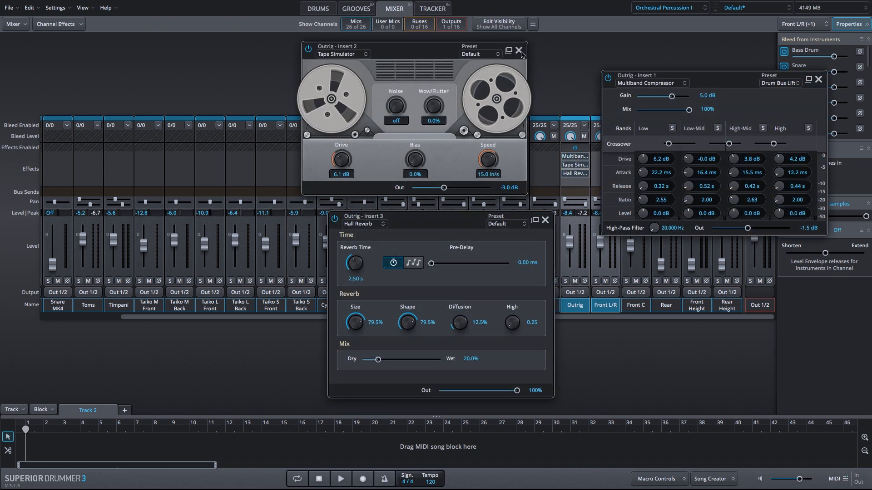
left_click(518, 50)
left_click(545, 220)
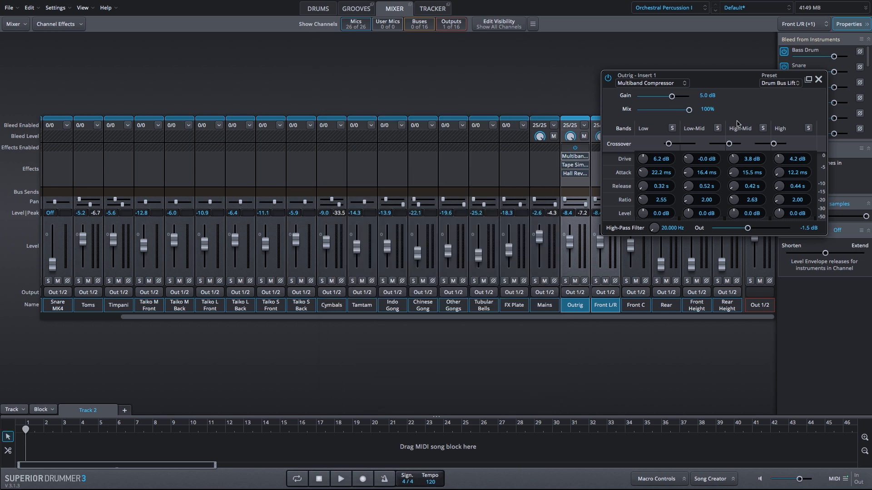
left_click(819, 79)
- Audition the Outrig Tape Simulator at tape speeds of 3.75 and 30 in/s and leave it at 3.75 in/s
left_click(581, 305)
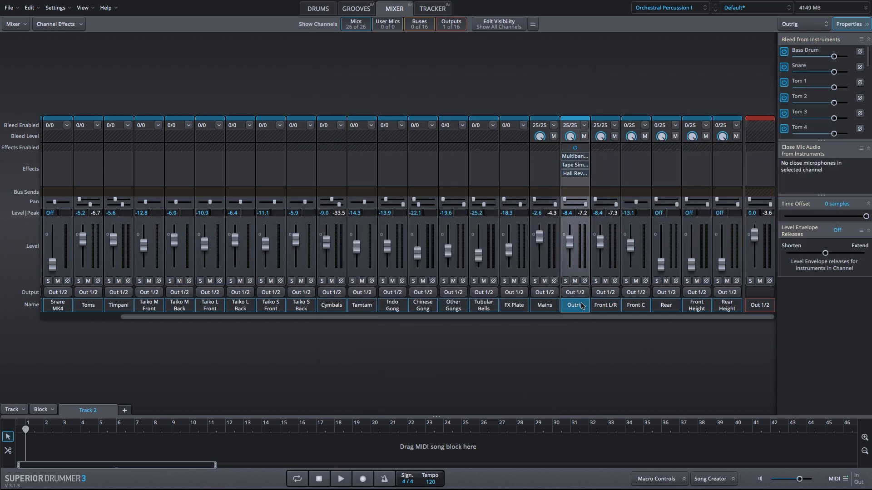
left_click(575, 165)
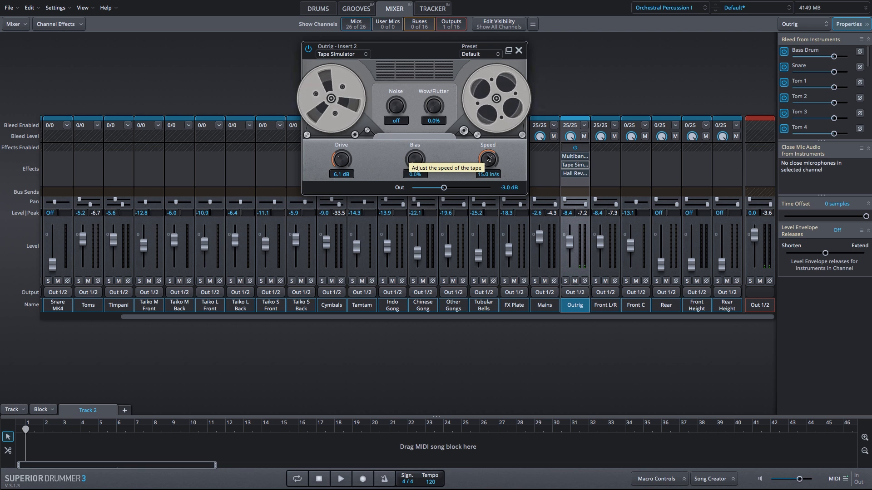
left_click_drag(488, 158, 469, 217)
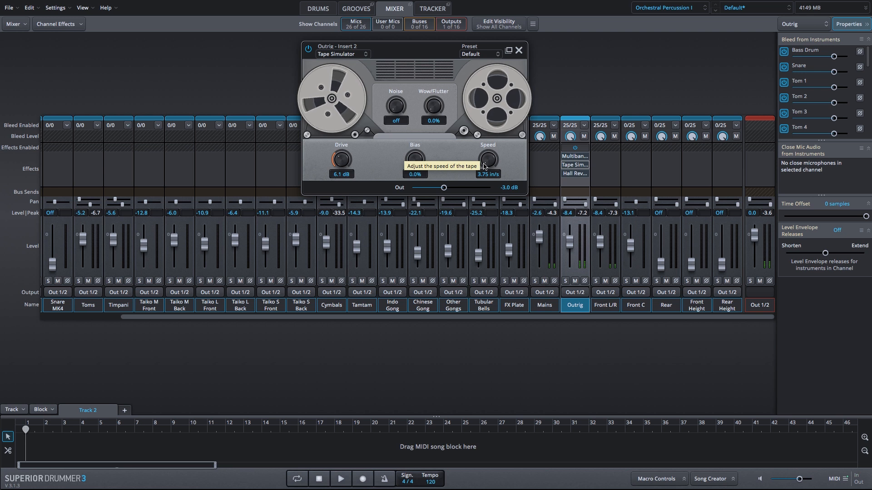
left_click_drag(484, 166, 517, 64)
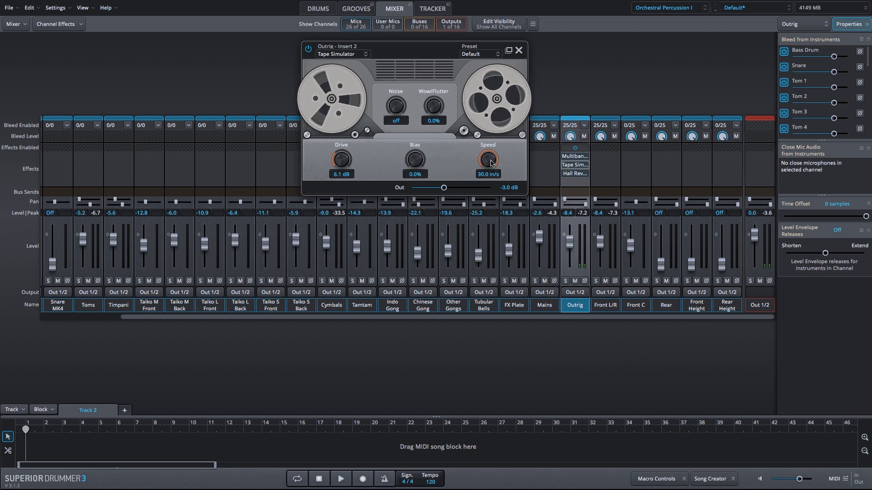
left_click_drag(489, 159, 454, 340)
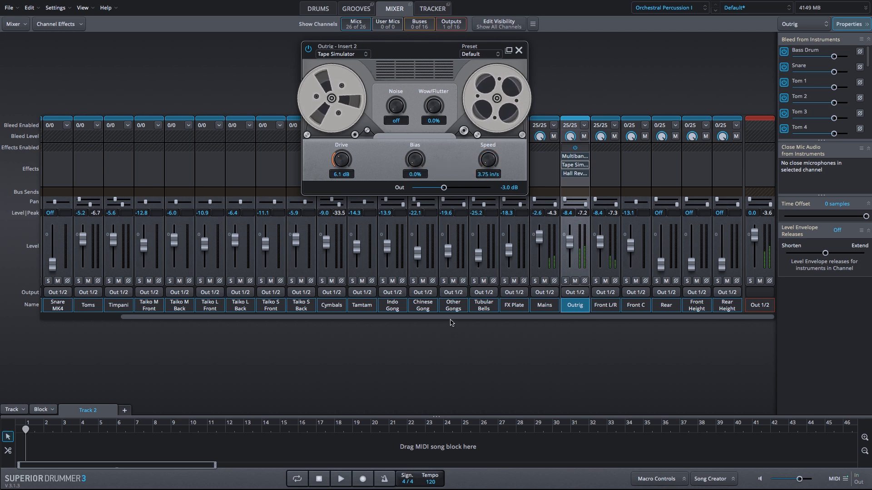
- Set the Outrig Tape Simulator to 10.0 dB drive, 15.0 in/s speed and -5.0 dB output, and close it
double_click(490, 163)
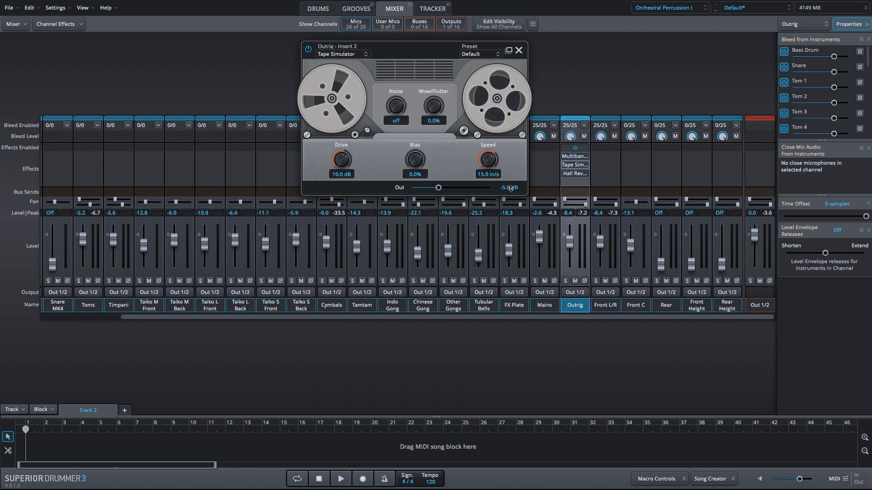
left_click(518, 50)
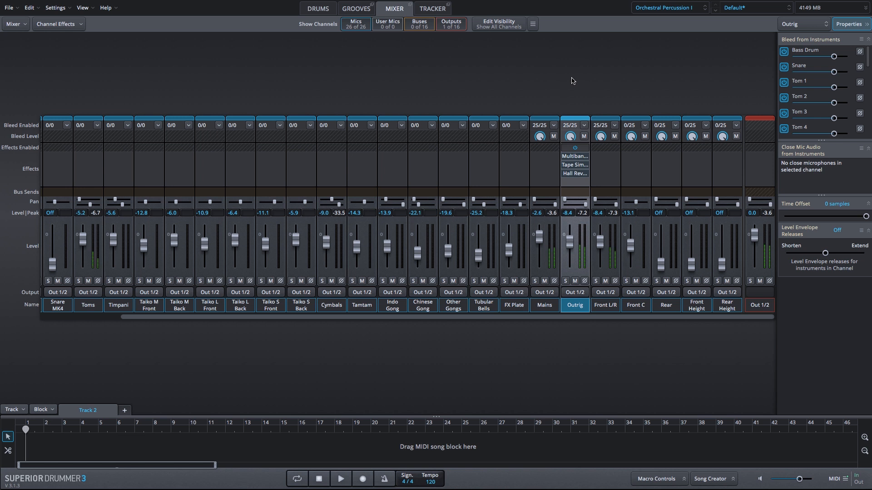
- Compare tape speeds of 30.0 and 3.75 in/s in the Outrig Tape Simulator, leave it at 30.0 in/s and close it
left_click(577, 165)
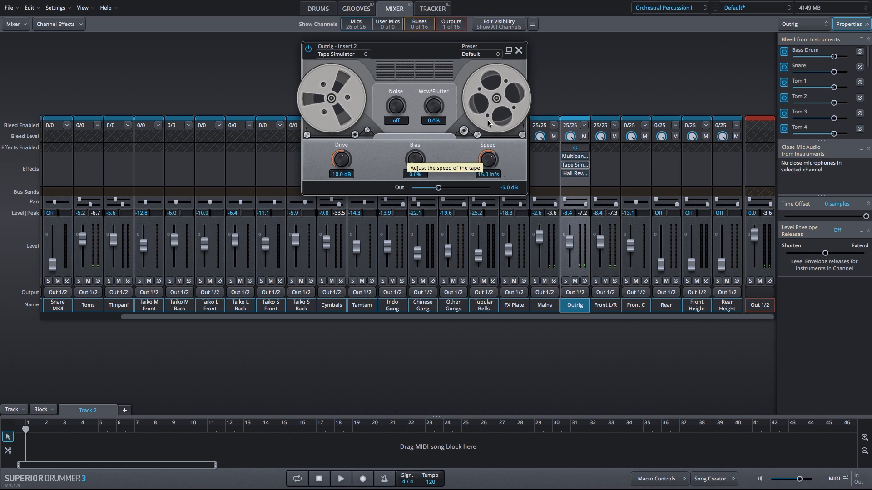
left_click_drag(488, 123, 489, 109)
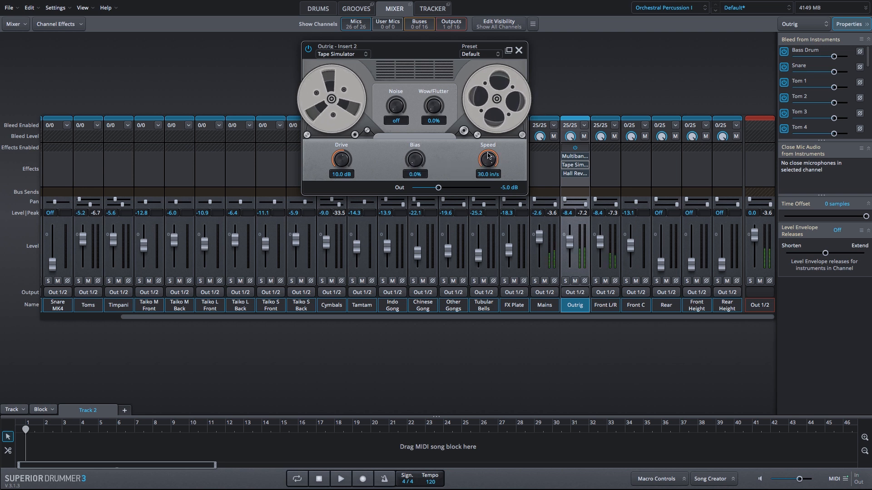
left_click_drag(488, 156, 472, 253)
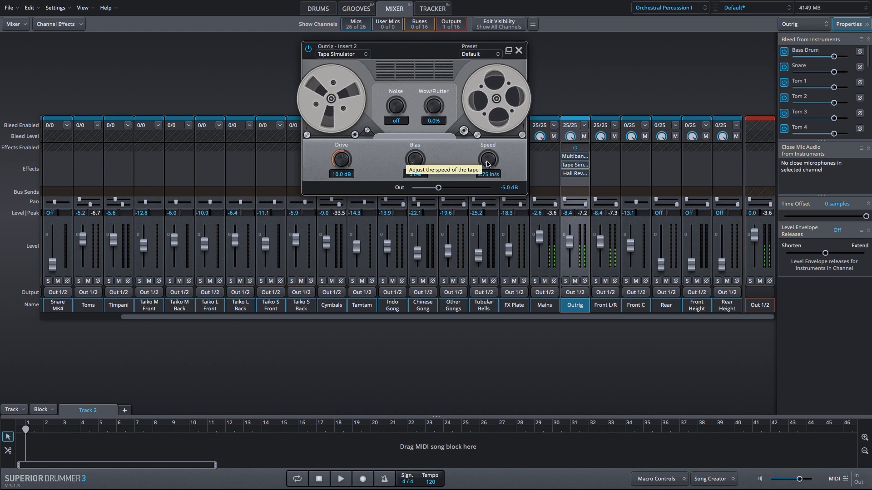
left_click_drag(487, 163, 504, 43)
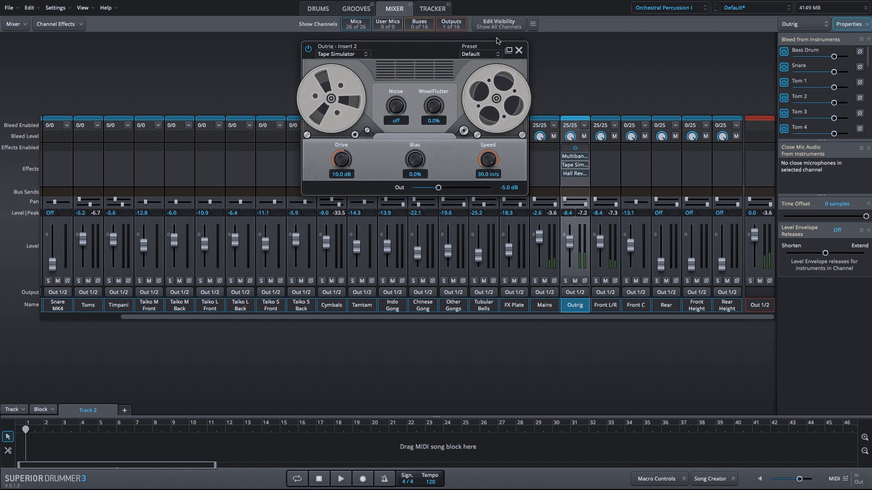
left_click(518, 53)
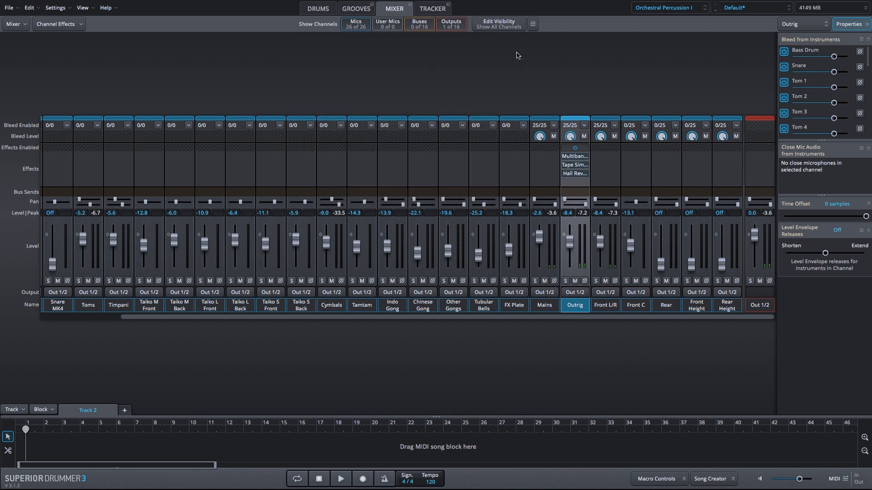
- Audition the three taiko drums in the kit view to hear them through the processed Outrig room mics
left_click(318, 10)
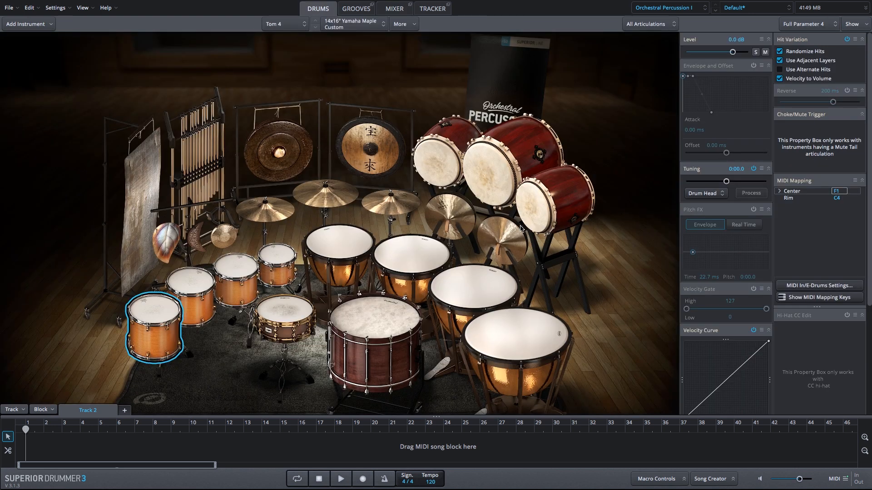
left_click(522, 198)
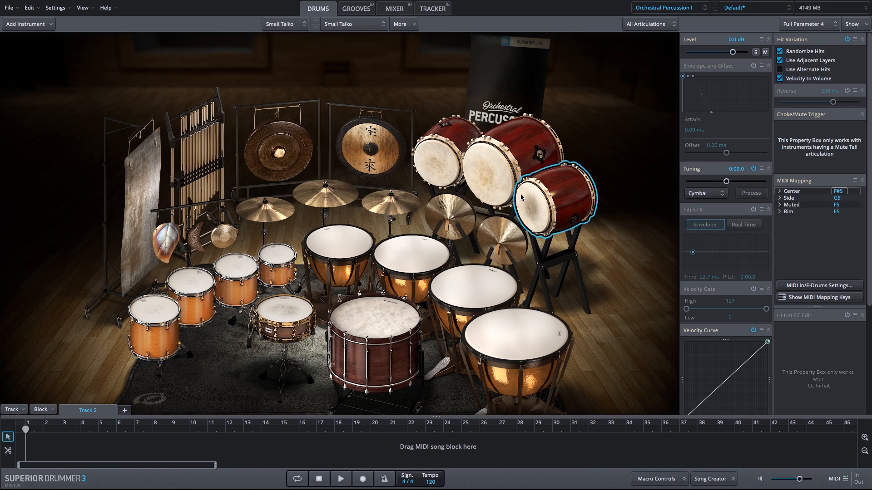
left_click(443, 172)
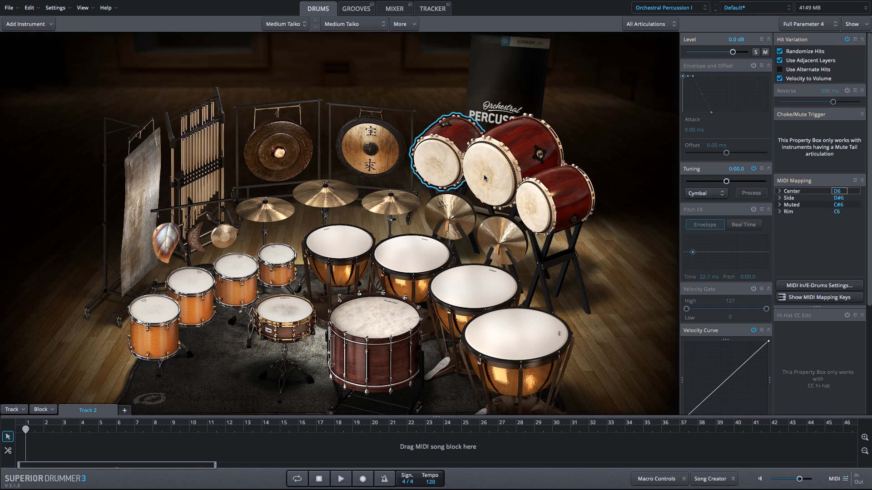
left_click(485, 179)
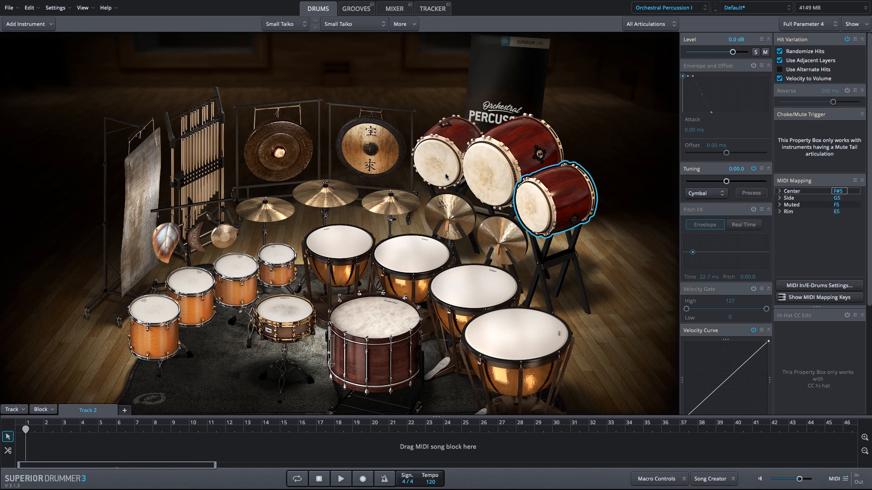
left_click(445, 173)
left_click(490, 186)
left_click(490, 183)
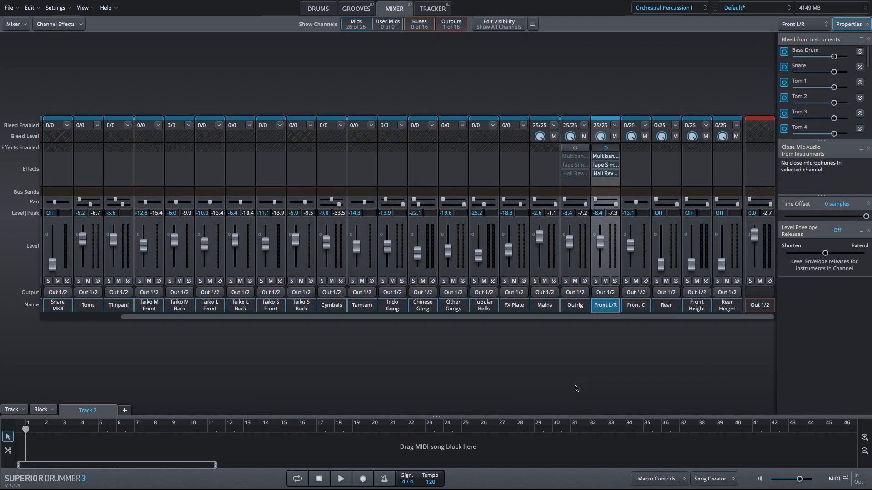
- Look at the channel effects preset and saving options for the Front L/R channel, and close them without saving
mouse_move(604, 181)
left_click(59, 28)
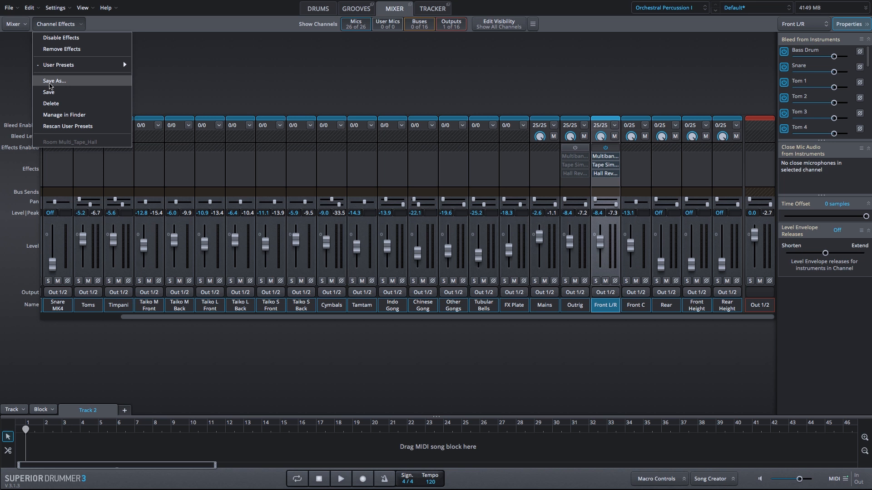
left_click(510, 74)
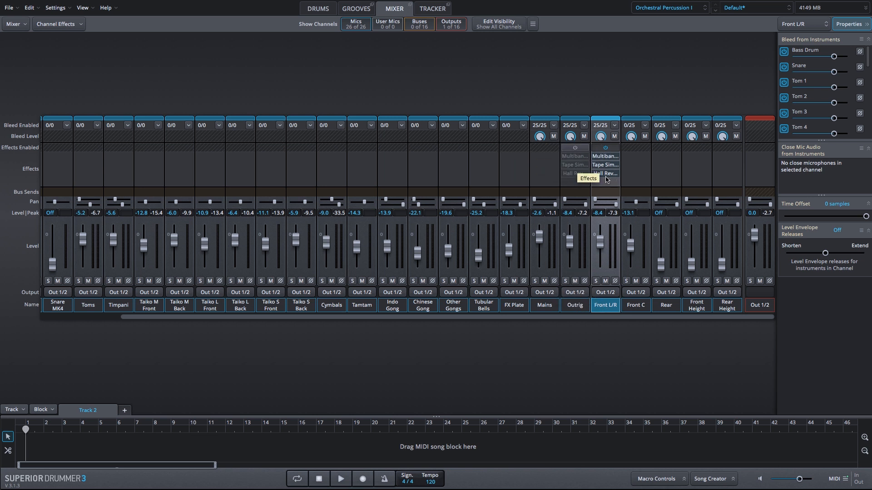
mouse_move(607, 176)
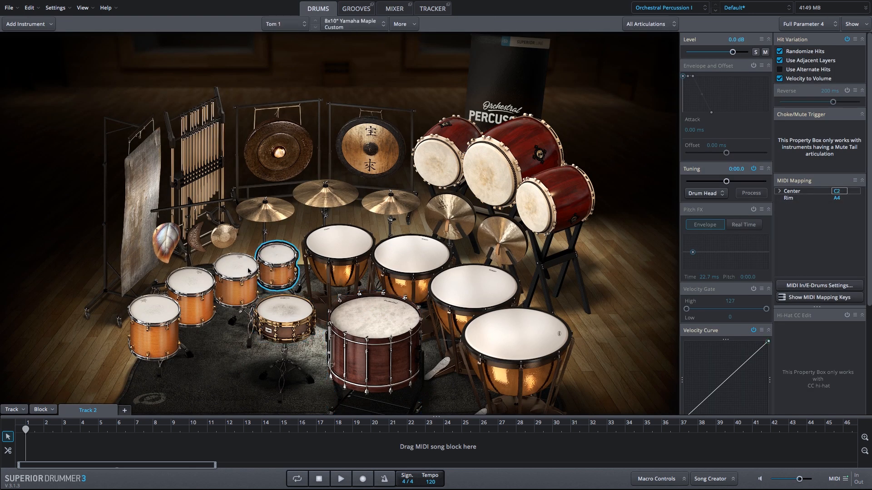
- Audition Tom 4 in the kit view and mute the Outrig channel in the mixer
left_click(167, 316)
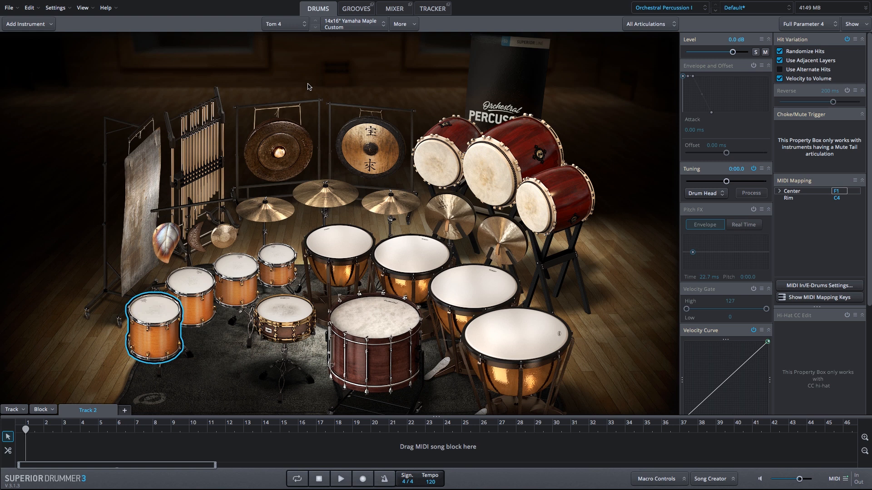
left_click(393, 11)
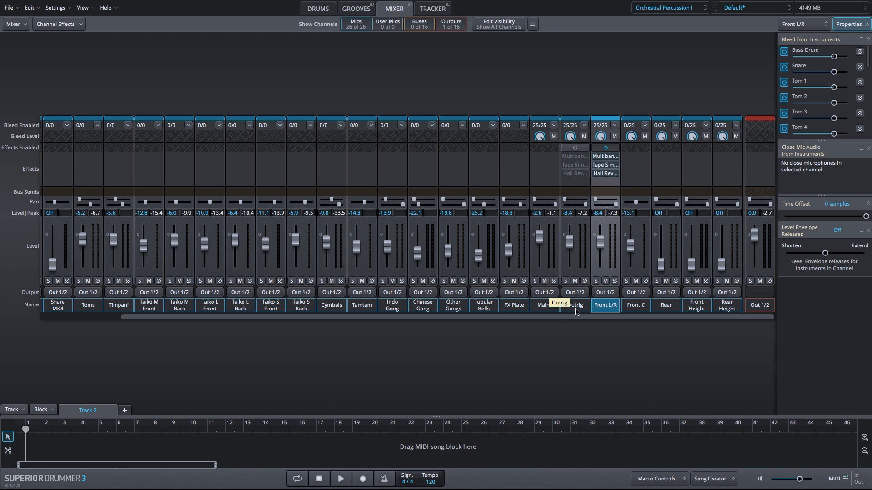
left_click(575, 281)
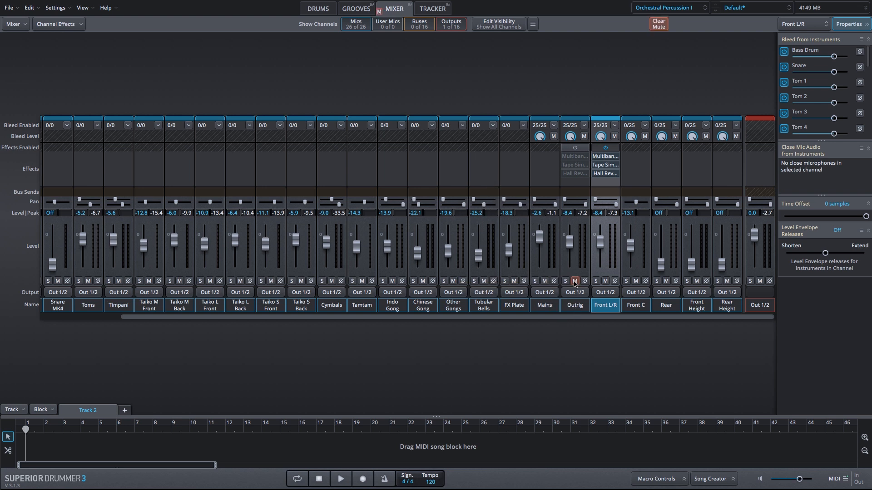
- Audition the snare and all four toms with the Outrig channel muted, and return to the mixer
left_click(316, 9)
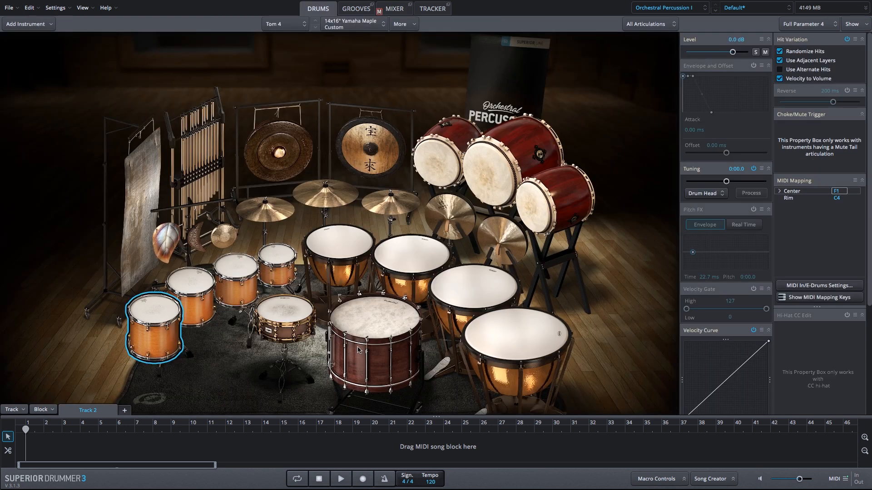
left_click(293, 320)
left_click(274, 263)
left_click(235, 269)
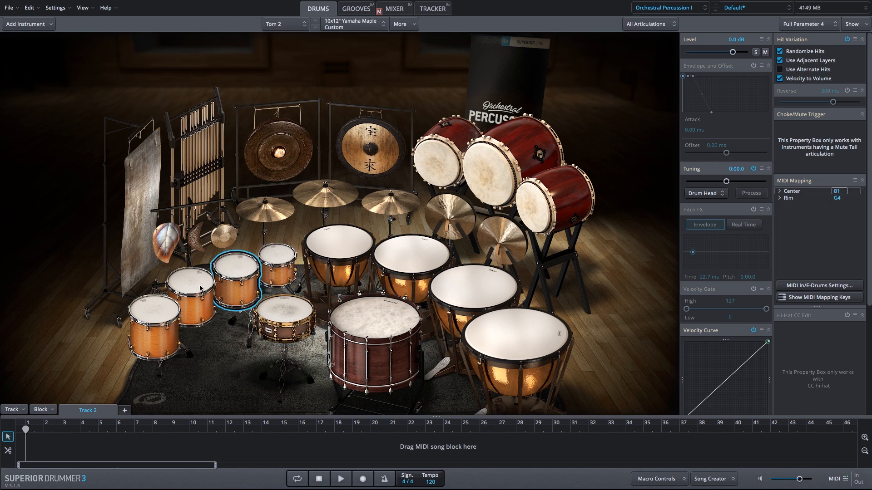
left_click(200, 289)
left_click(157, 314)
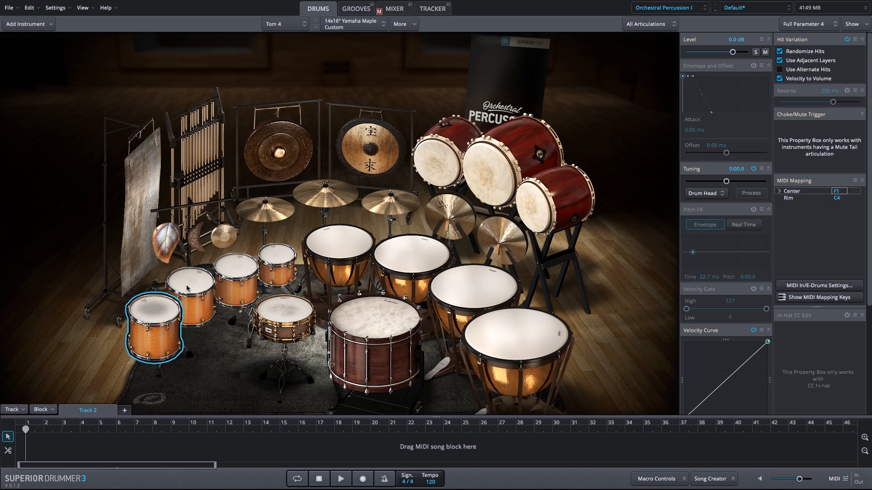
left_click(395, 10)
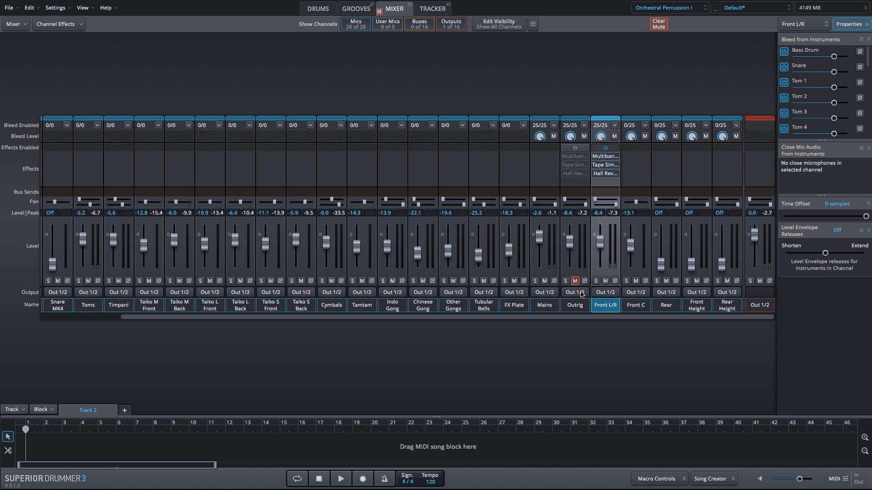